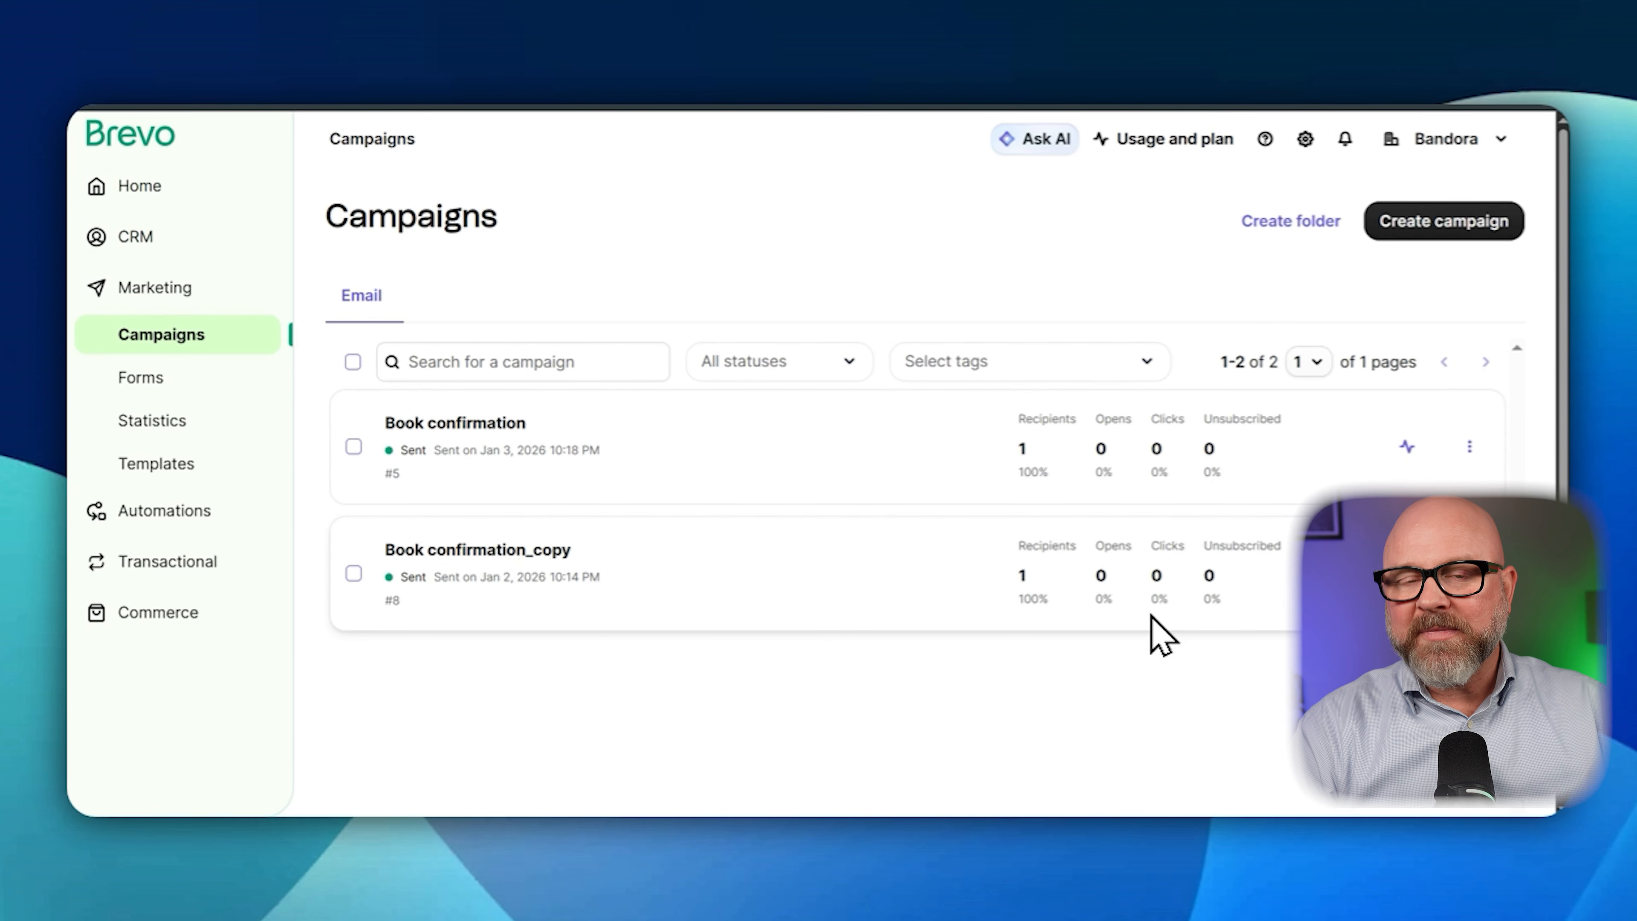
# Start a standard regular email campaign and name it "November Newsletter".
pyautogui.click(1315, 194)
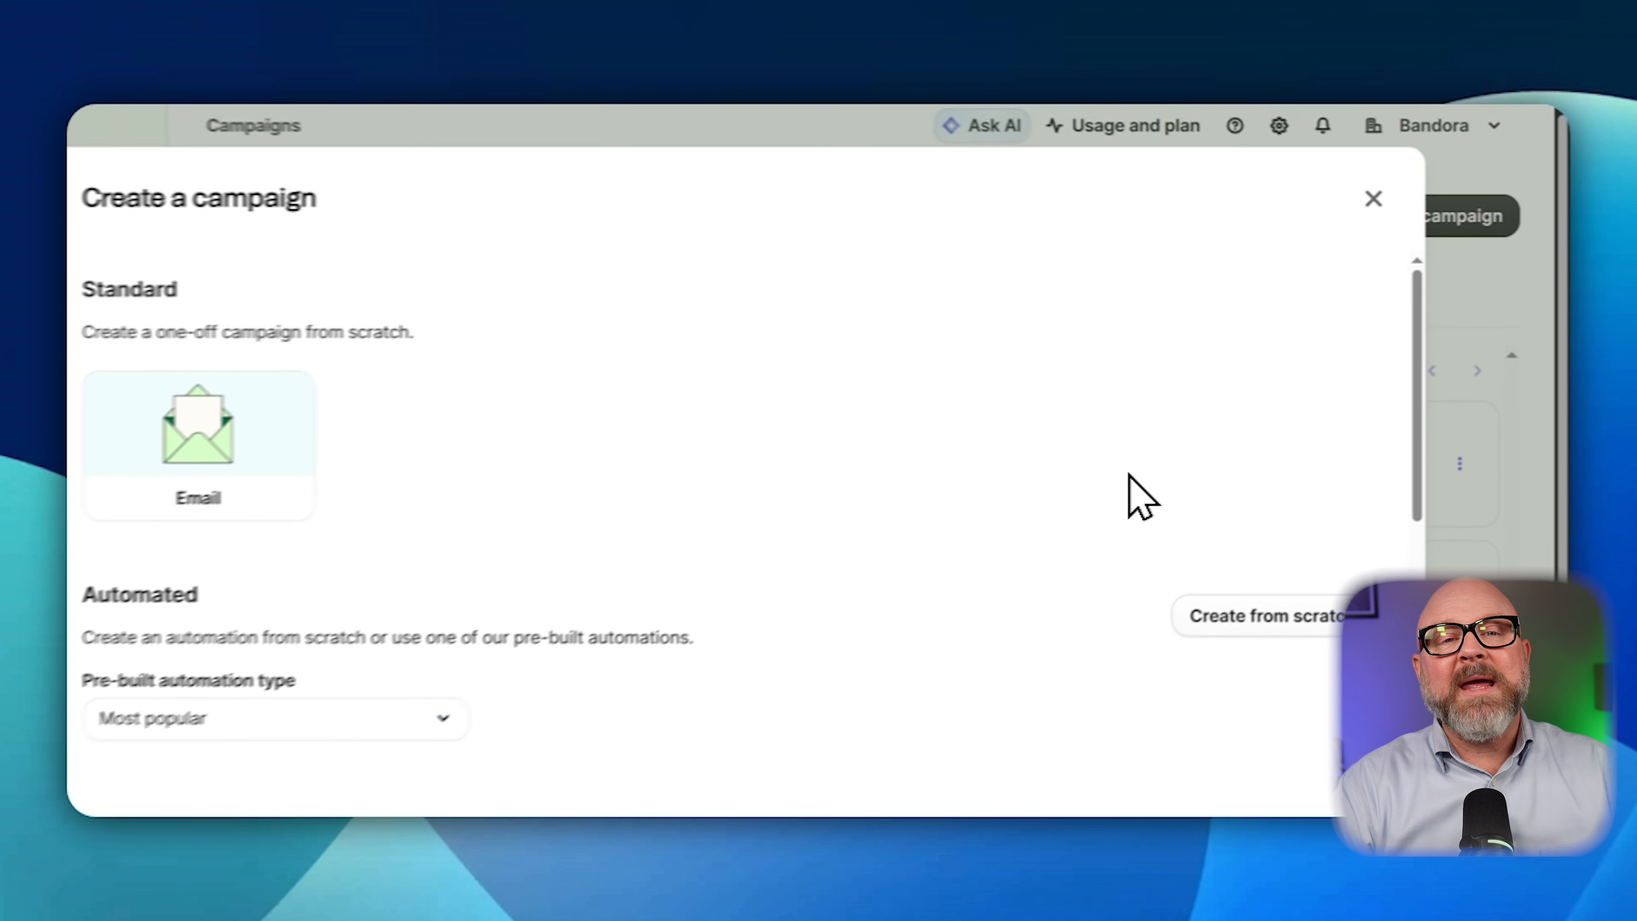
pyautogui.scroll(-5, 1137, 497)
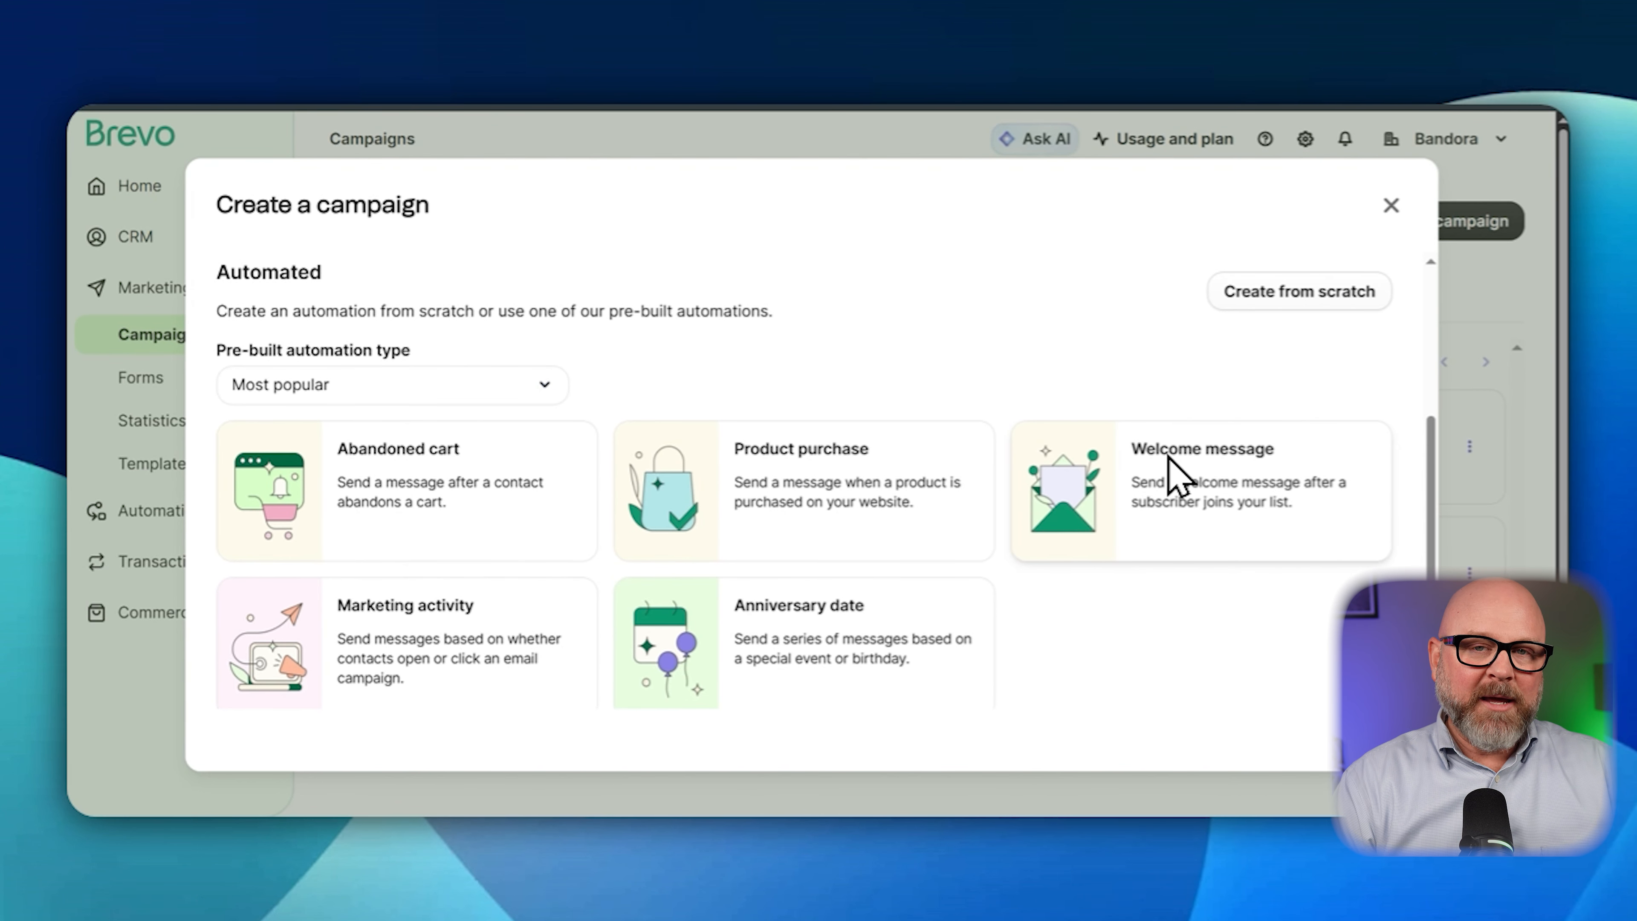
pyautogui.scroll(-2, 1167, 465)
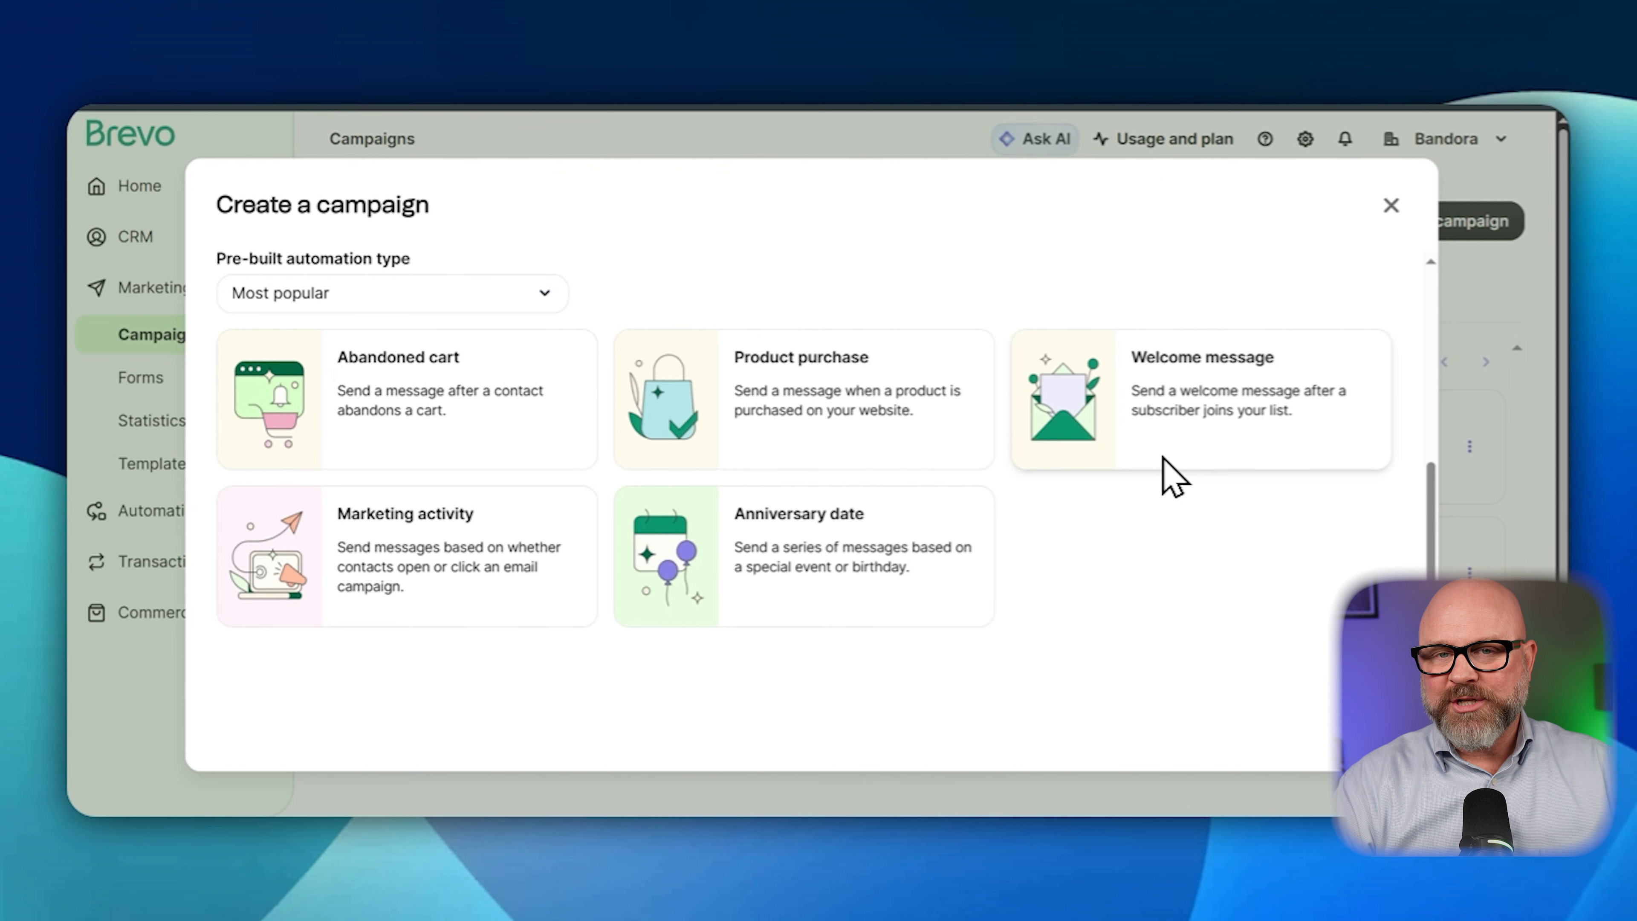
pyautogui.scroll(5, 1163, 469)
pyautogui.click(406, 469)
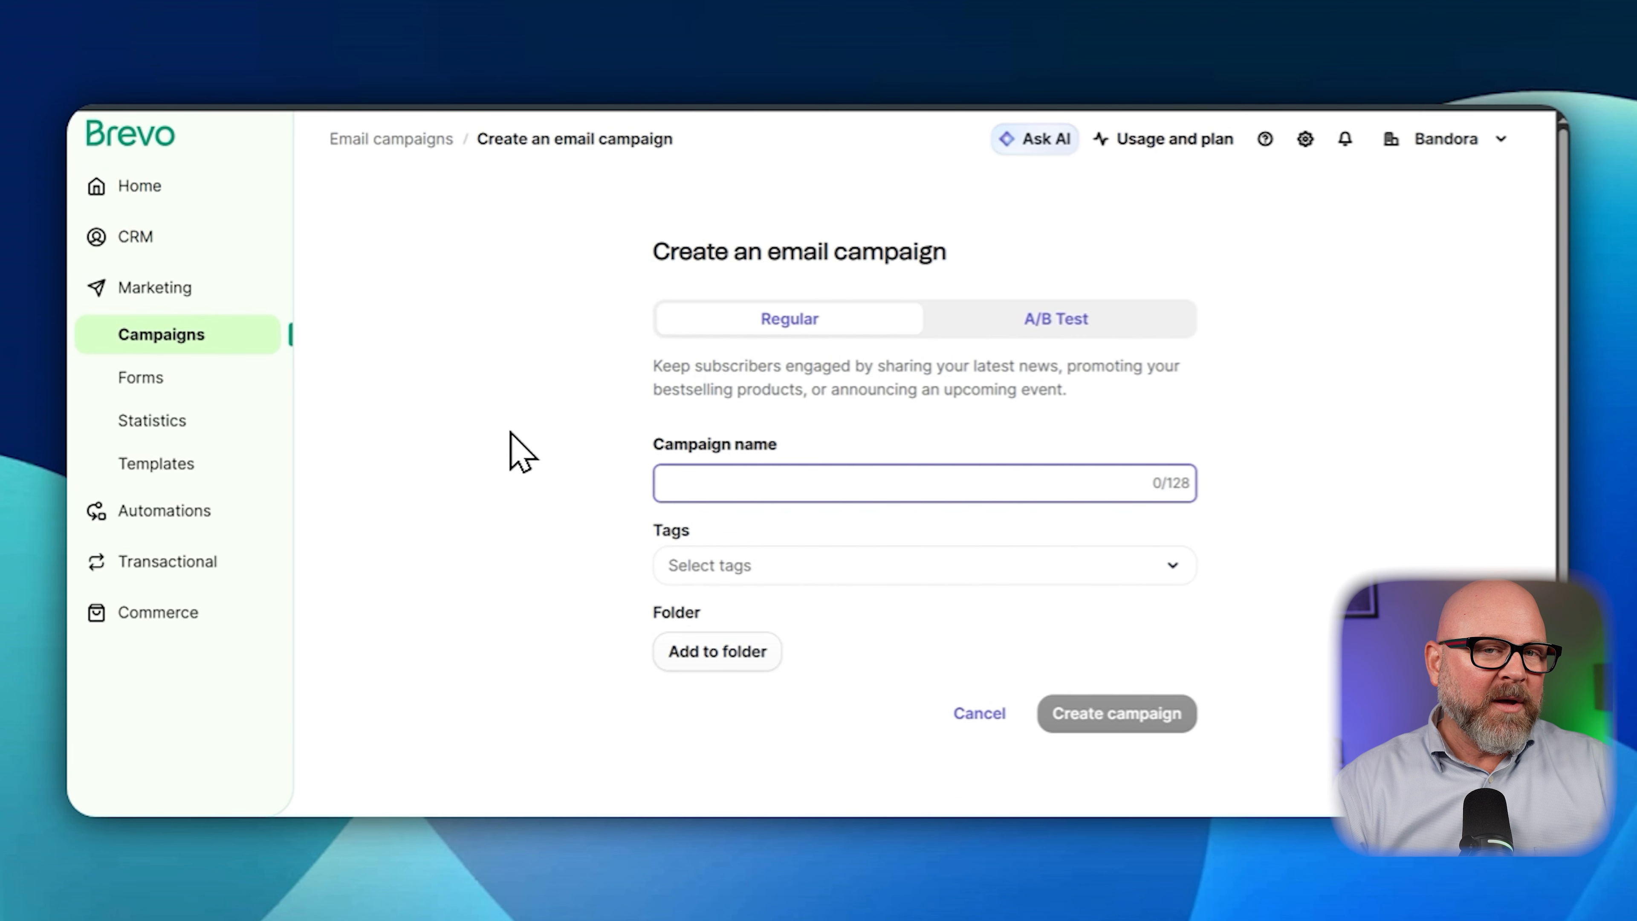
pyautogui.write('November Newsletter')
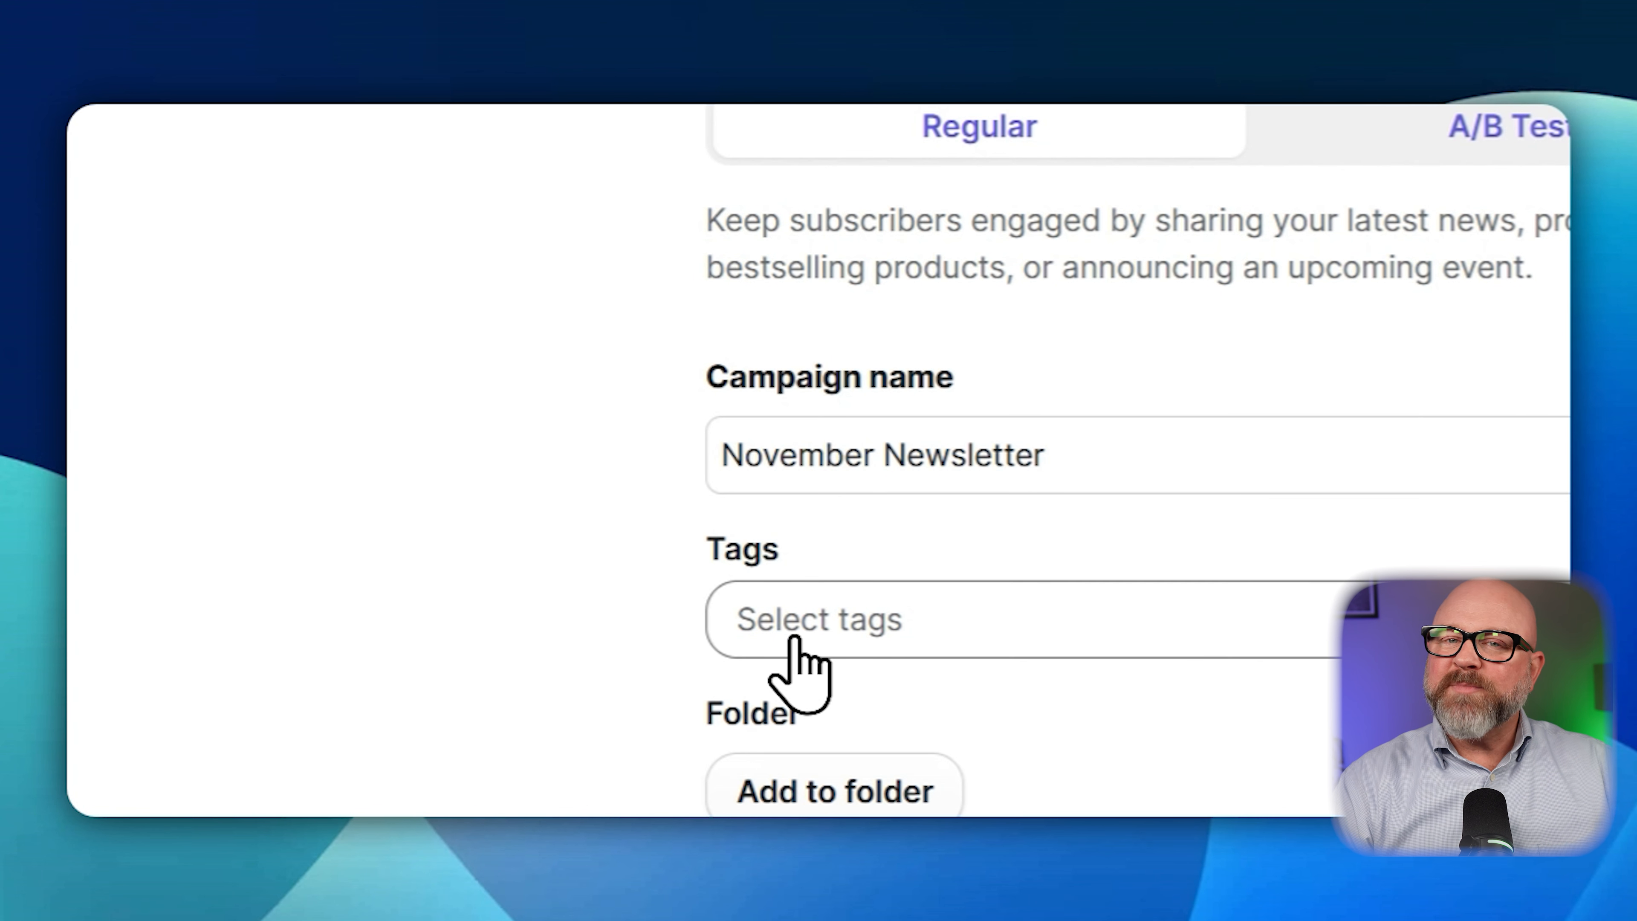
pyautogui.click(786, 625)
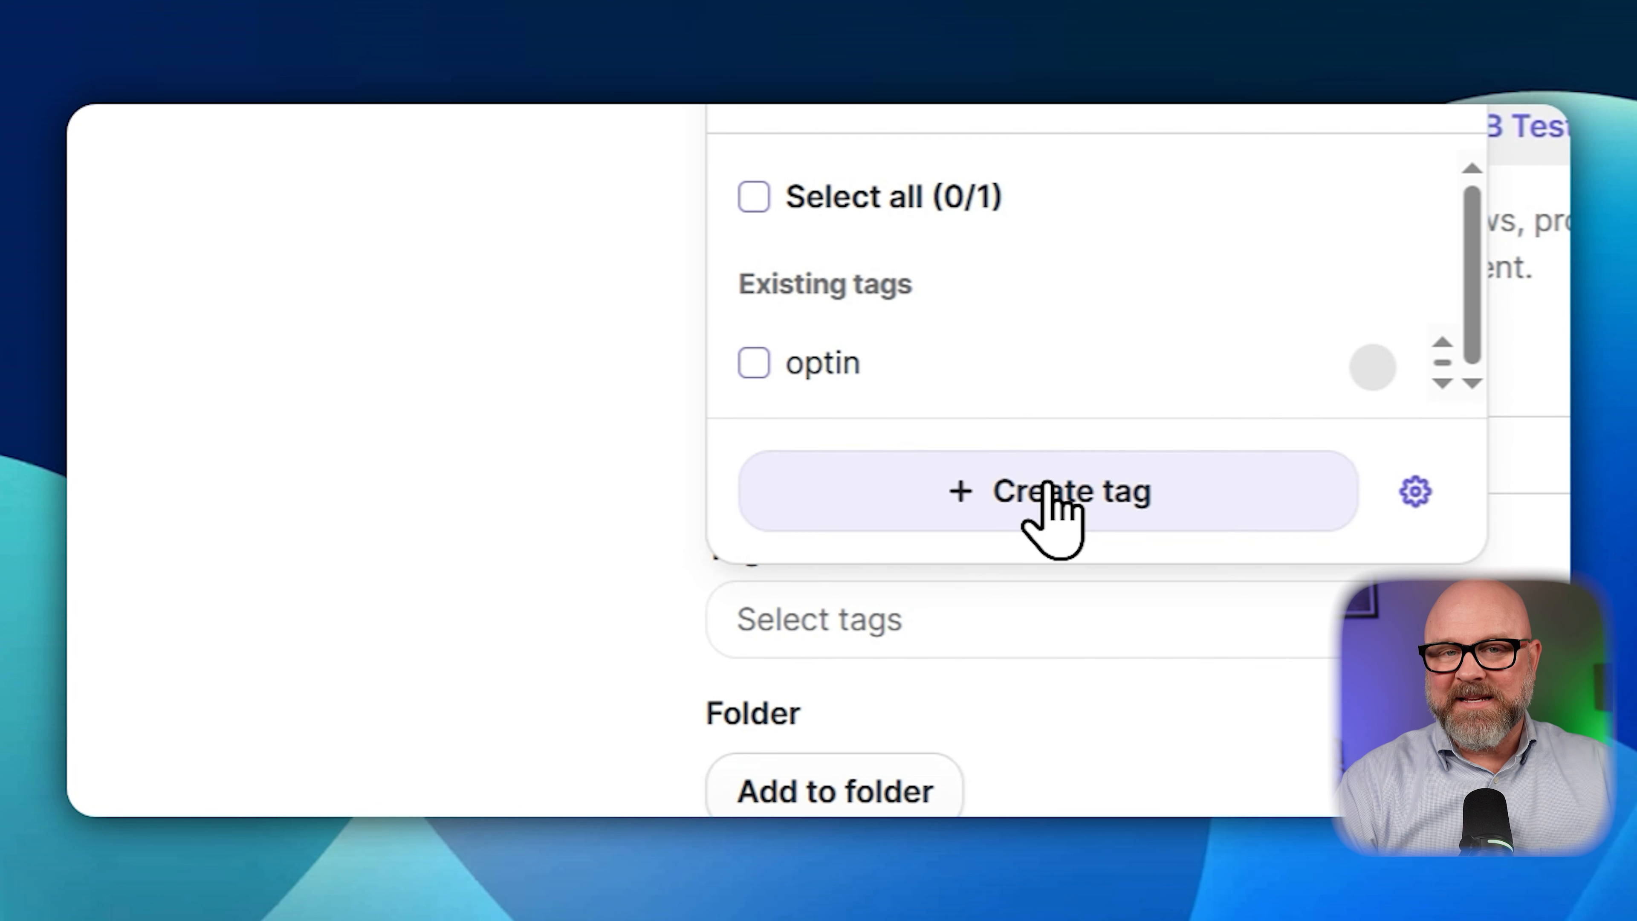
pyautogui.click(1047, 501)
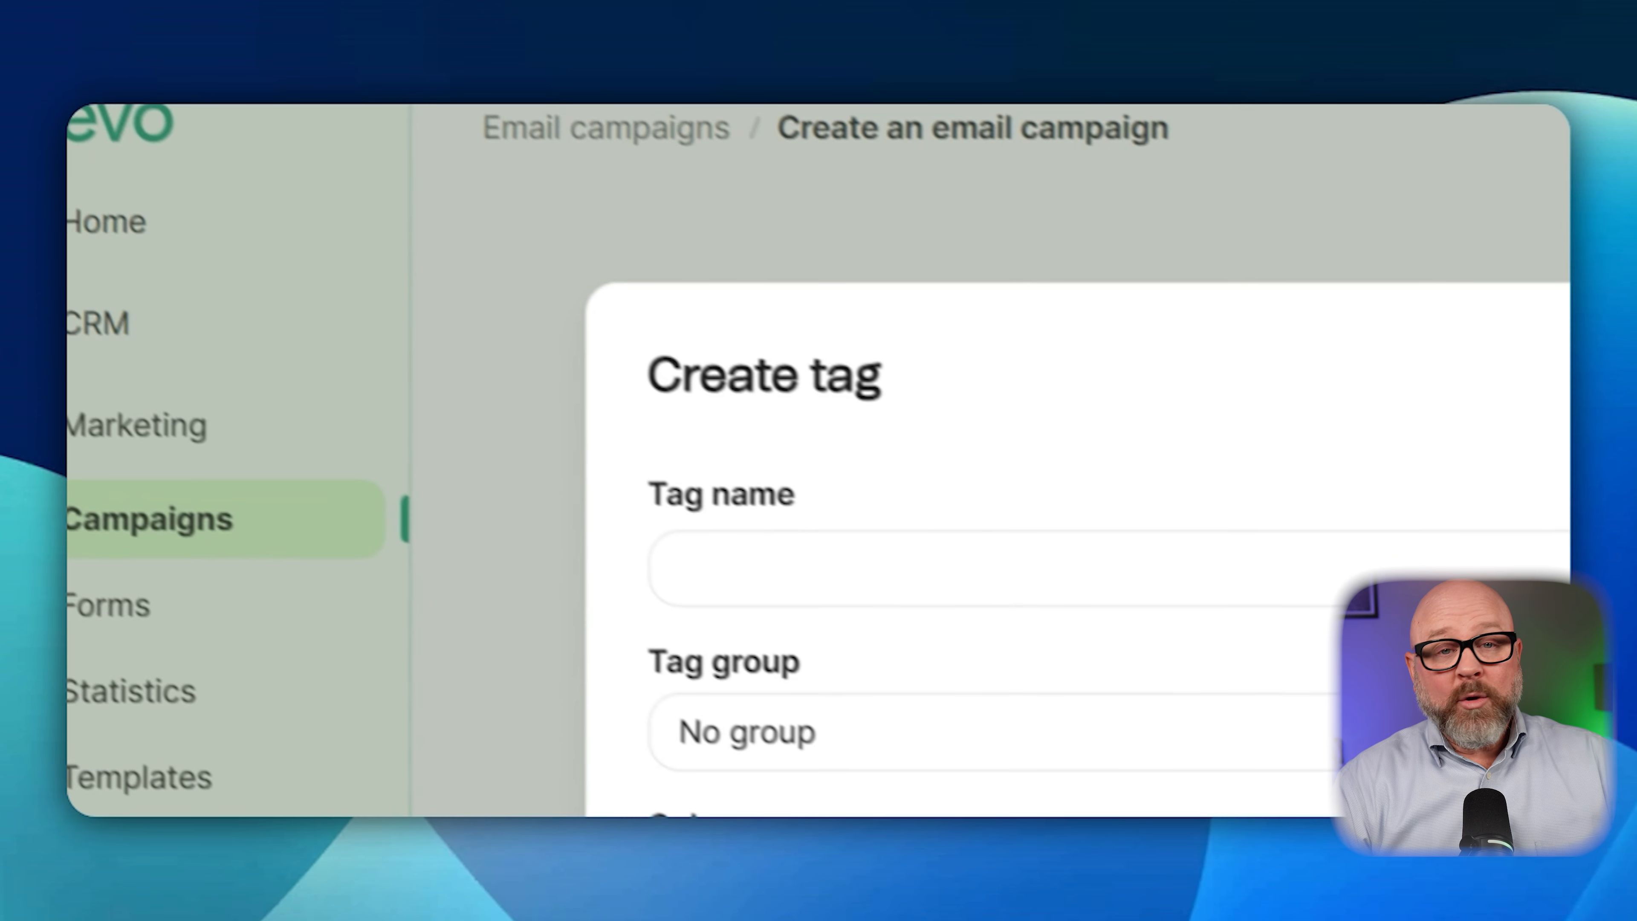
pyautogui.click(1131, 578)
pyautogui.write('pro')
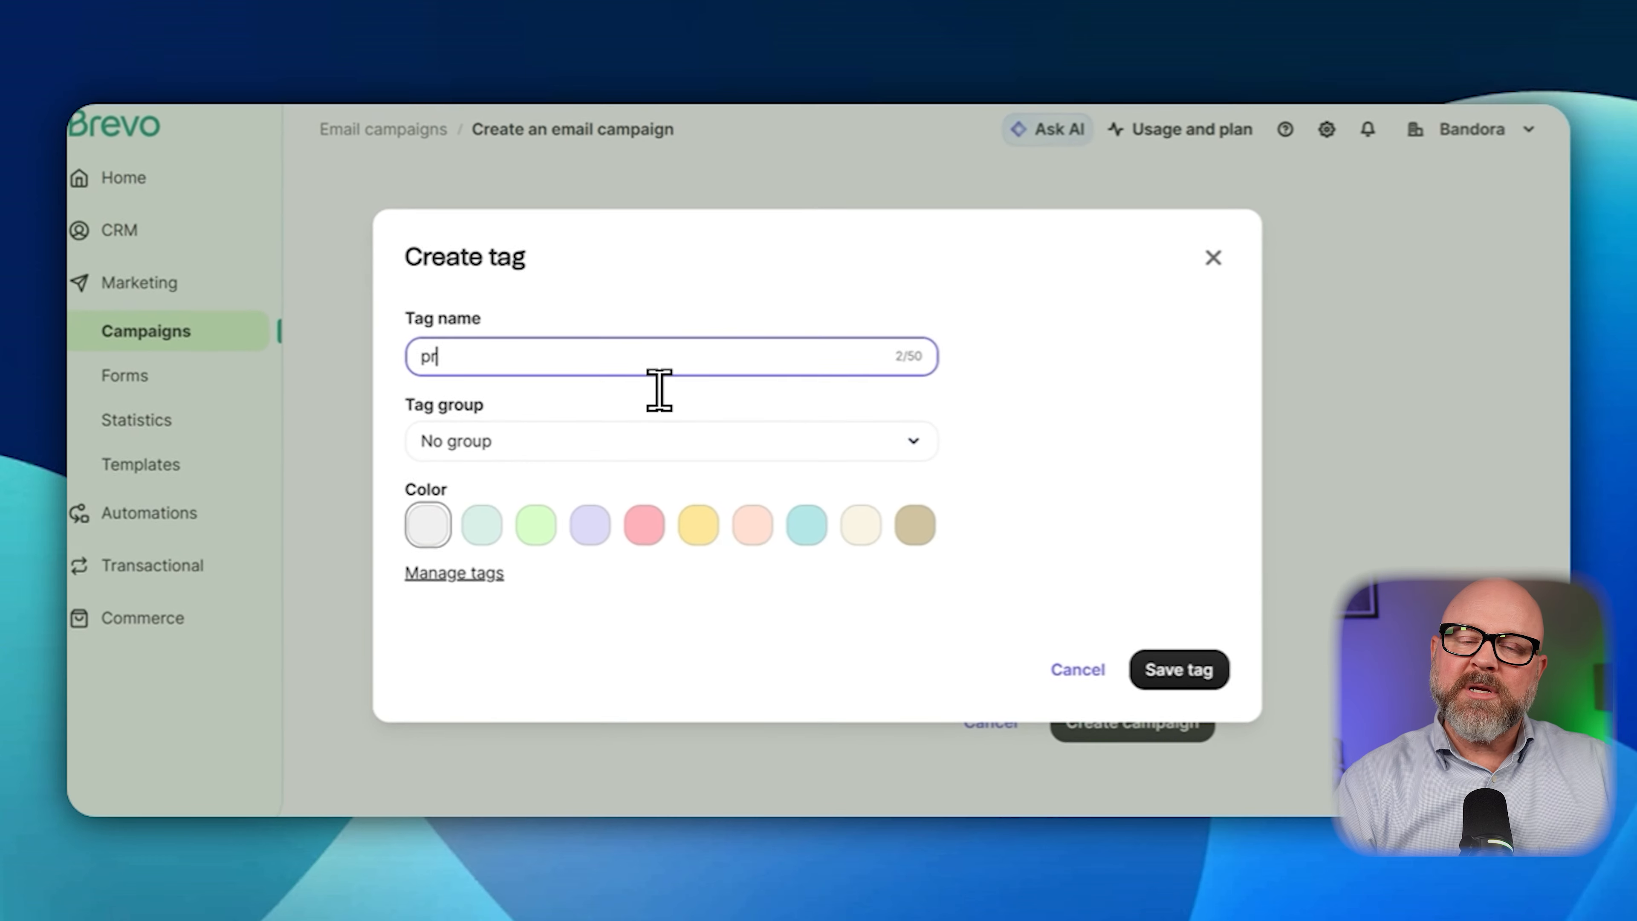
pyautogui.click(1279, 559)
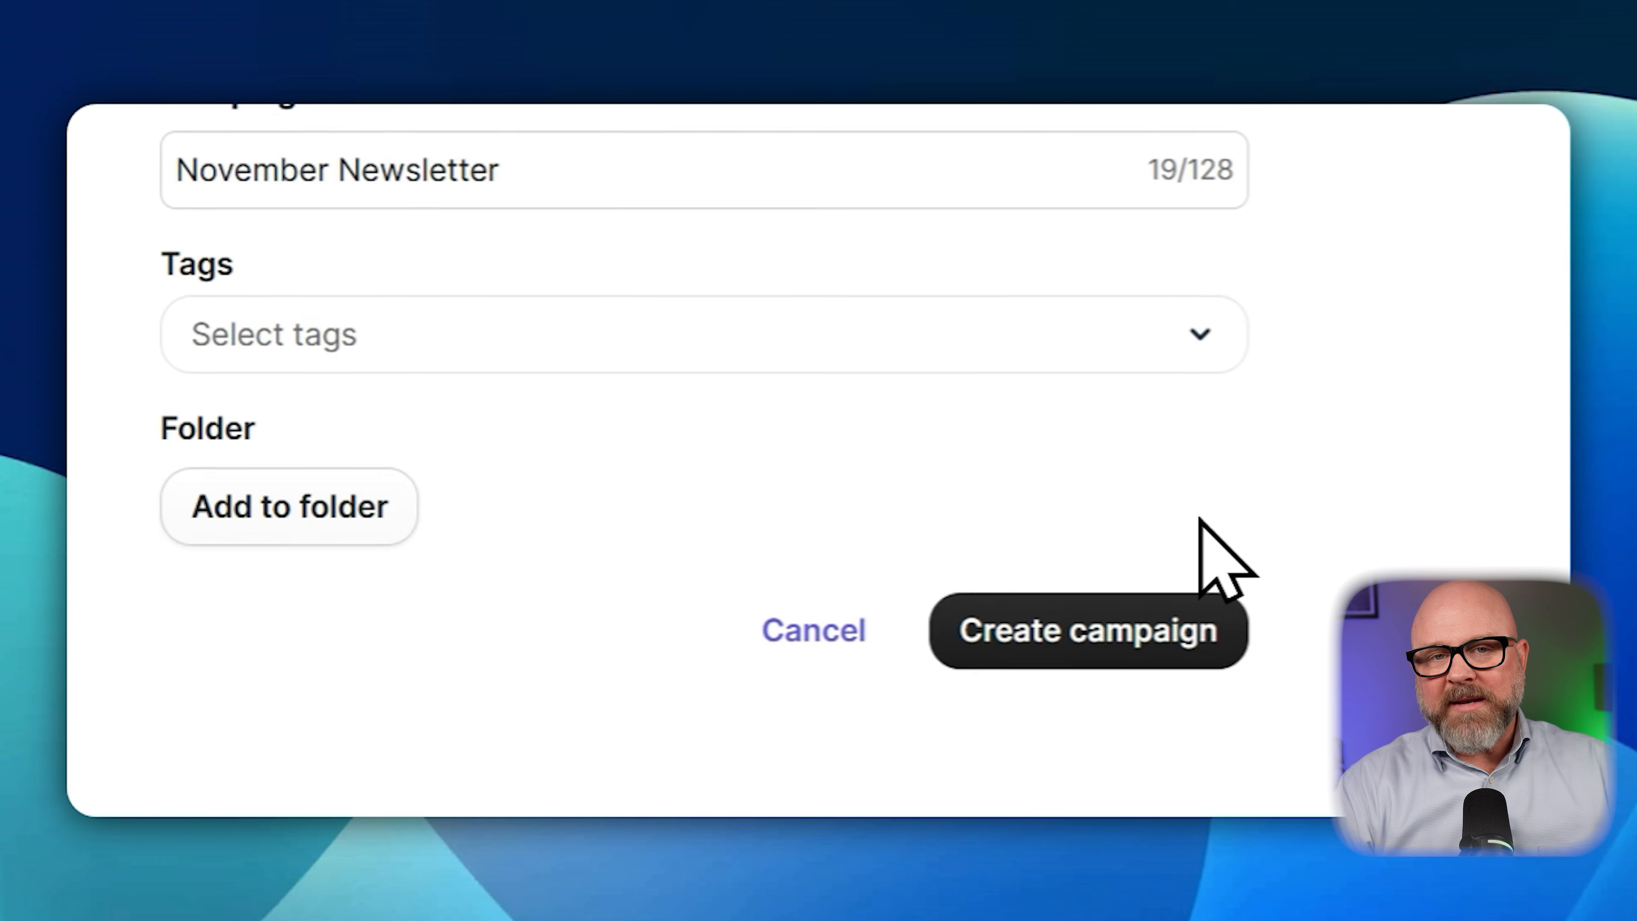
pyautogui.click(533, 568)
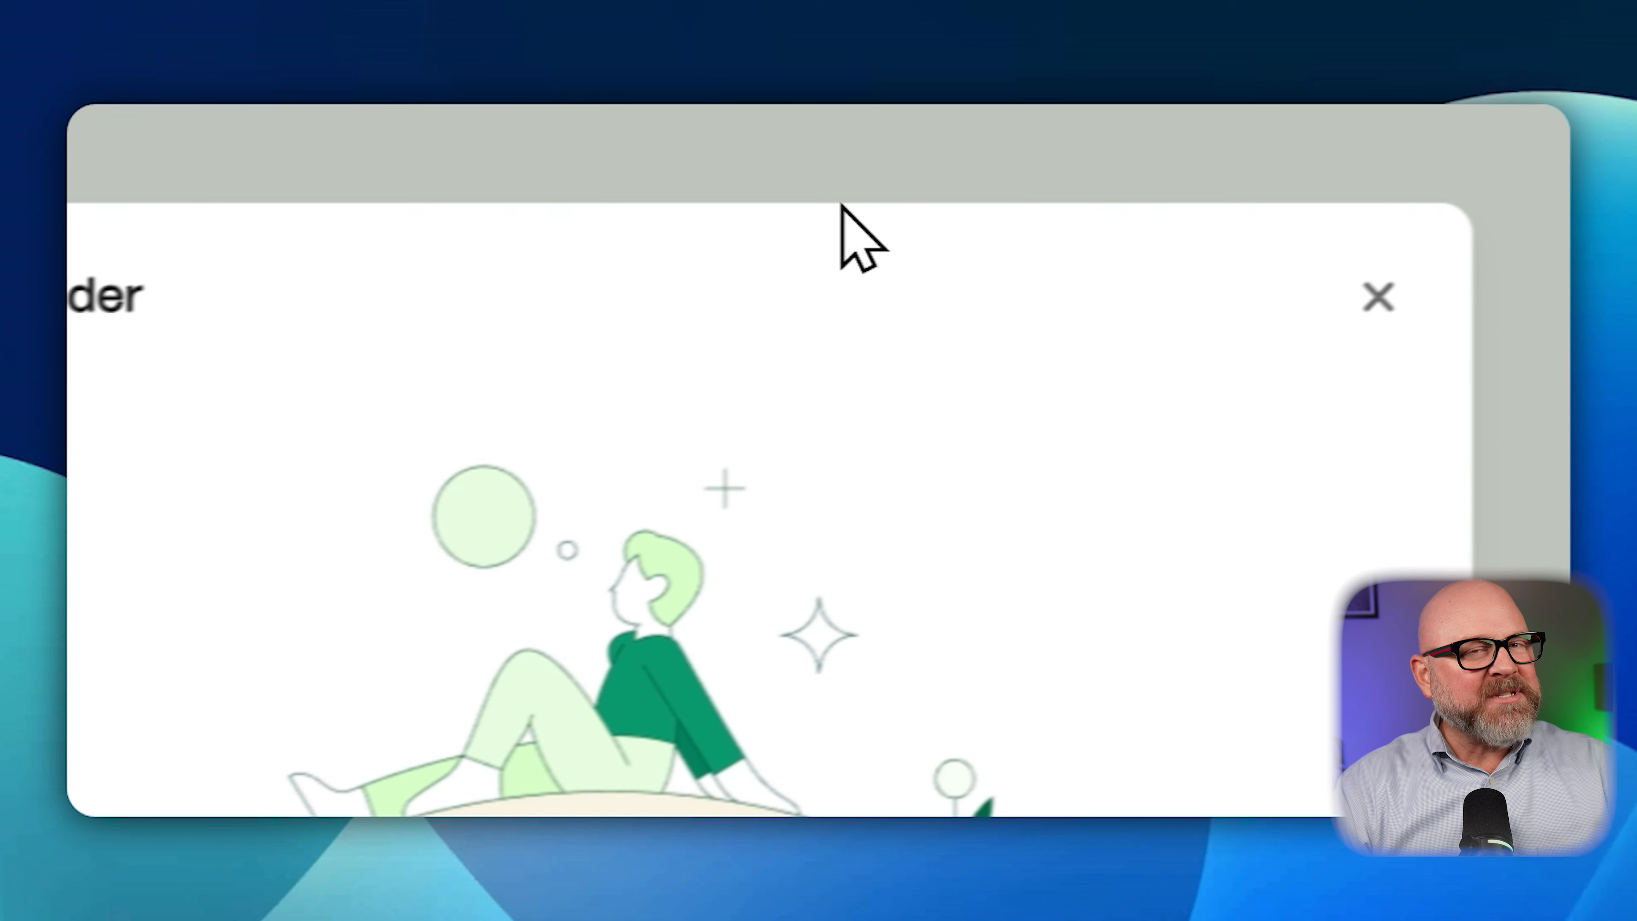
pyautogui.click(1169, 248)
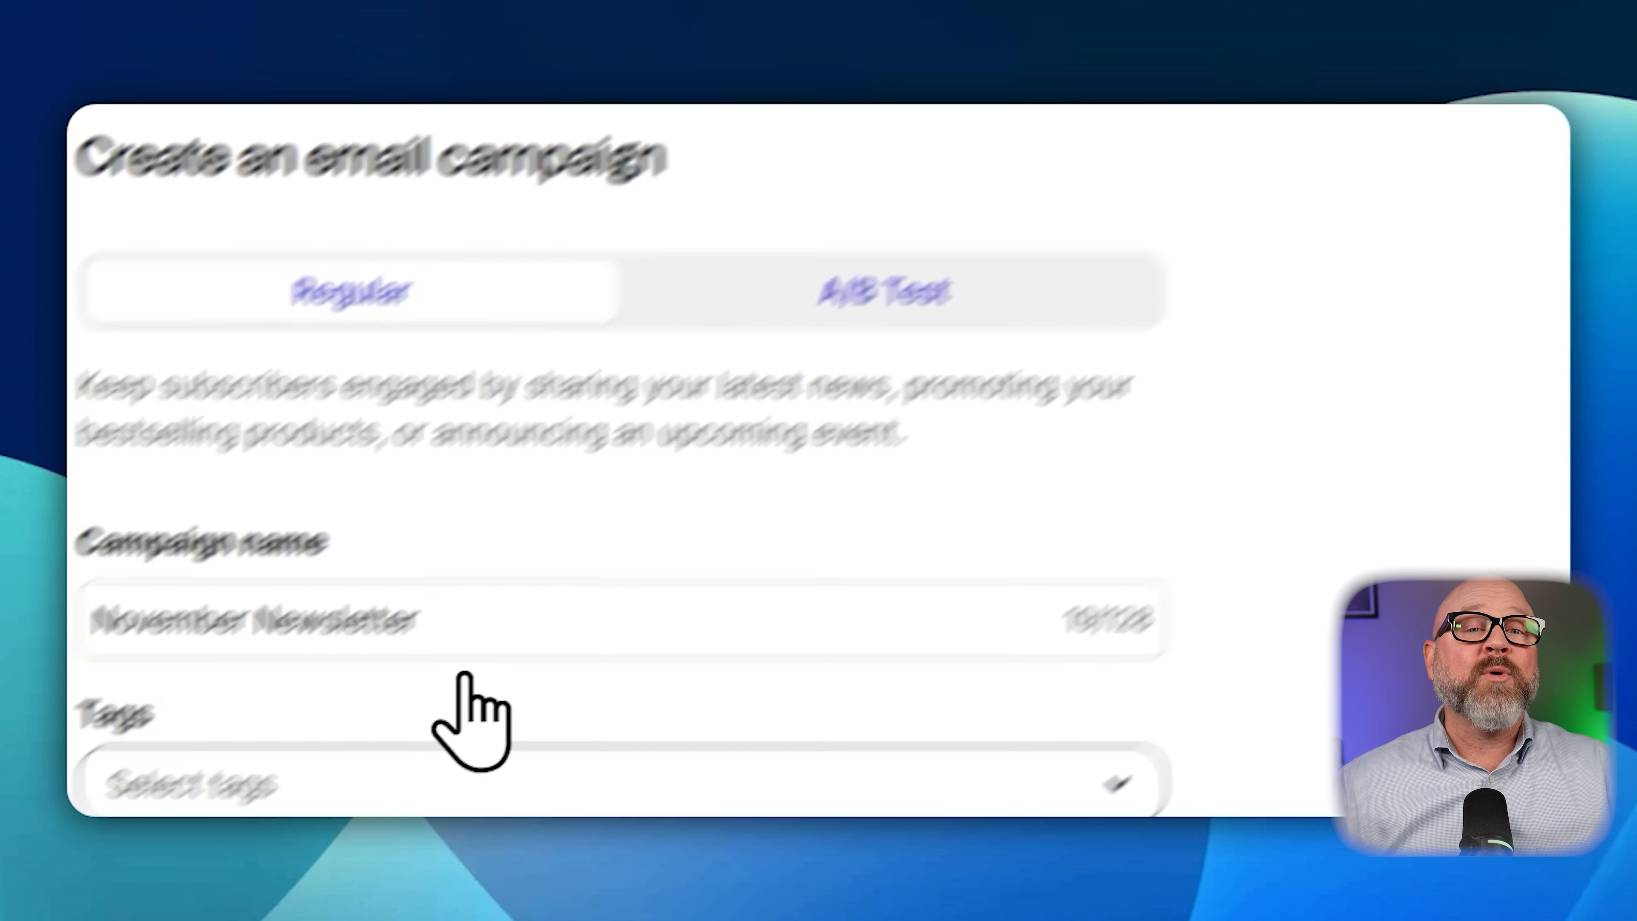
pyautogui.click(206, 789)
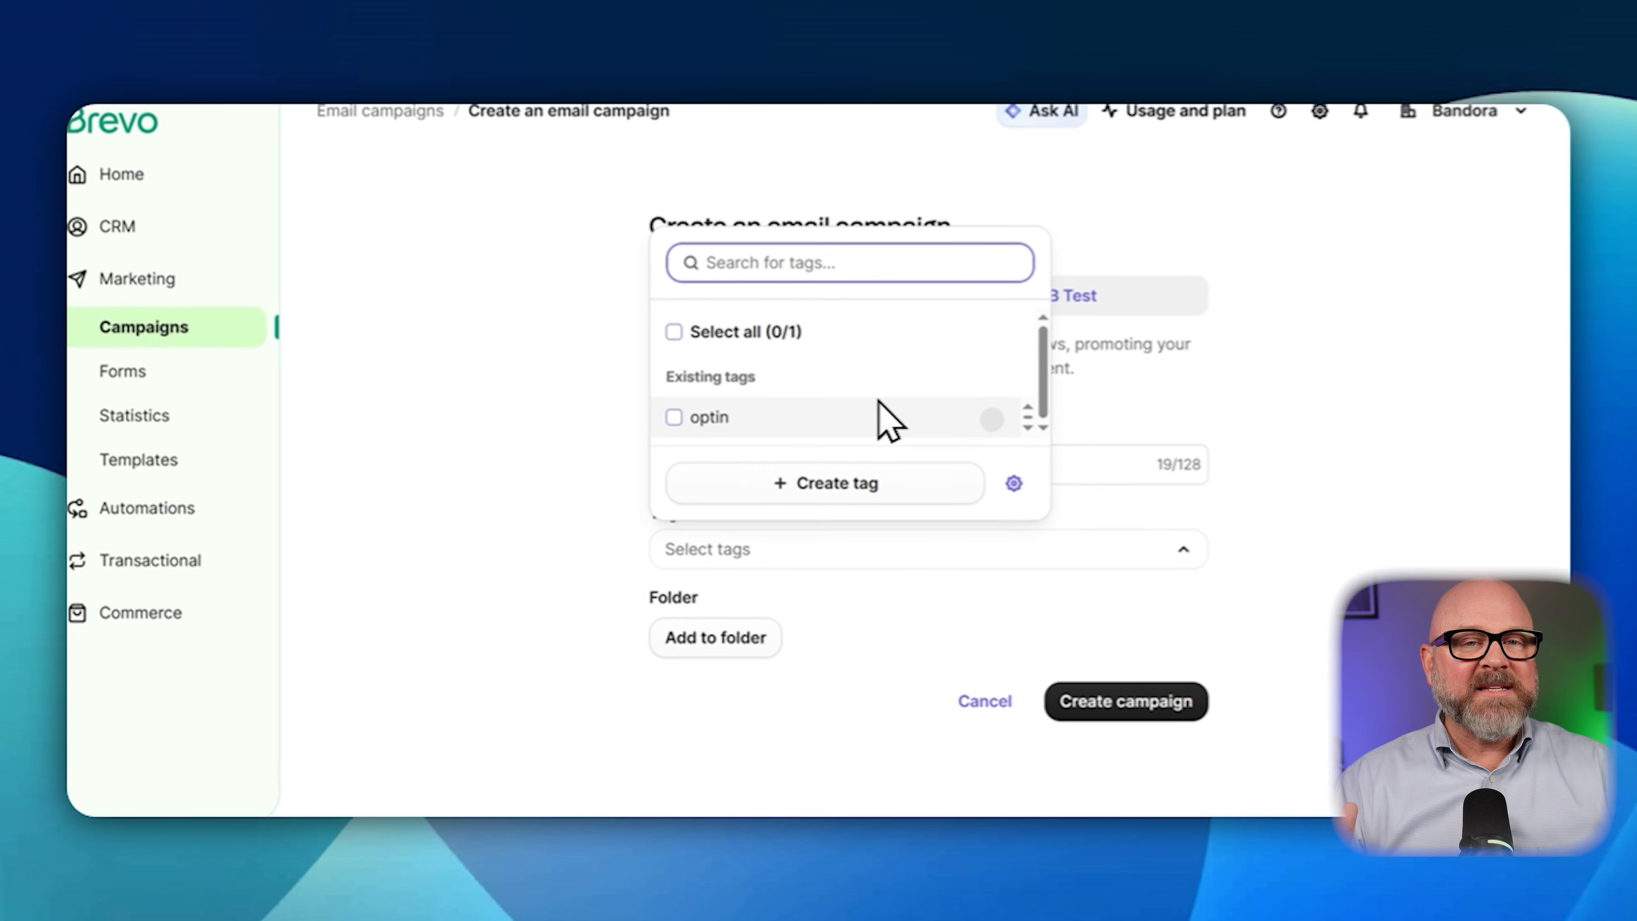
# Create the campaign and save "Your first list #2" as its recipients.
pyautogui.click(915, 655)
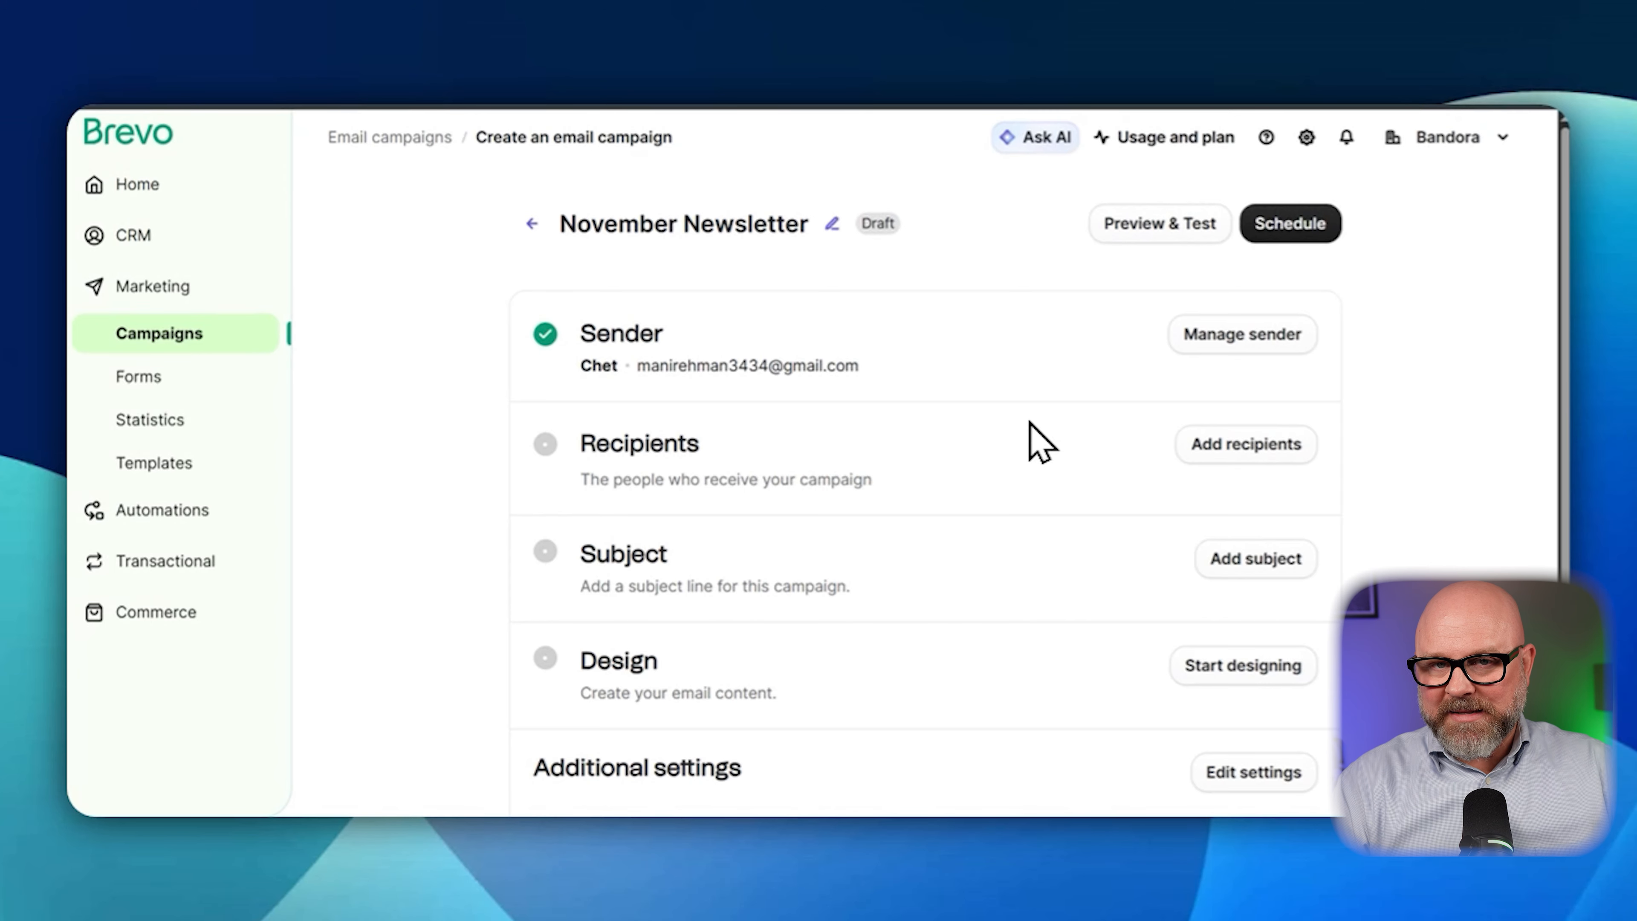
pyautogui.click(1205, 445)
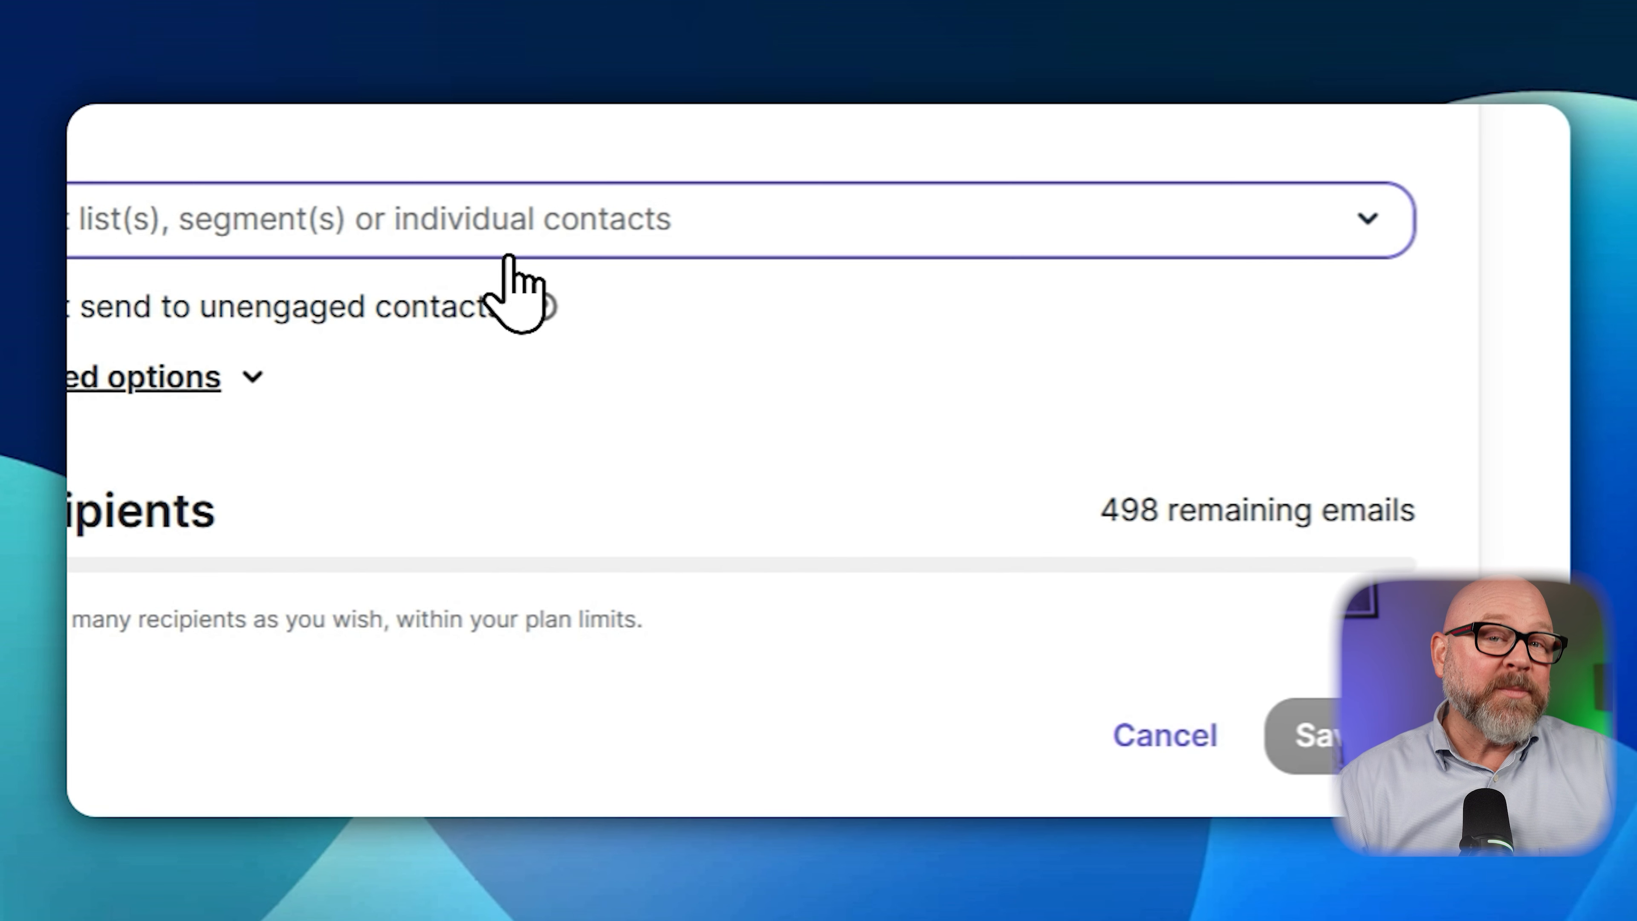
pyautogui.click(509, 257)
pyautogui.click(402, 686)
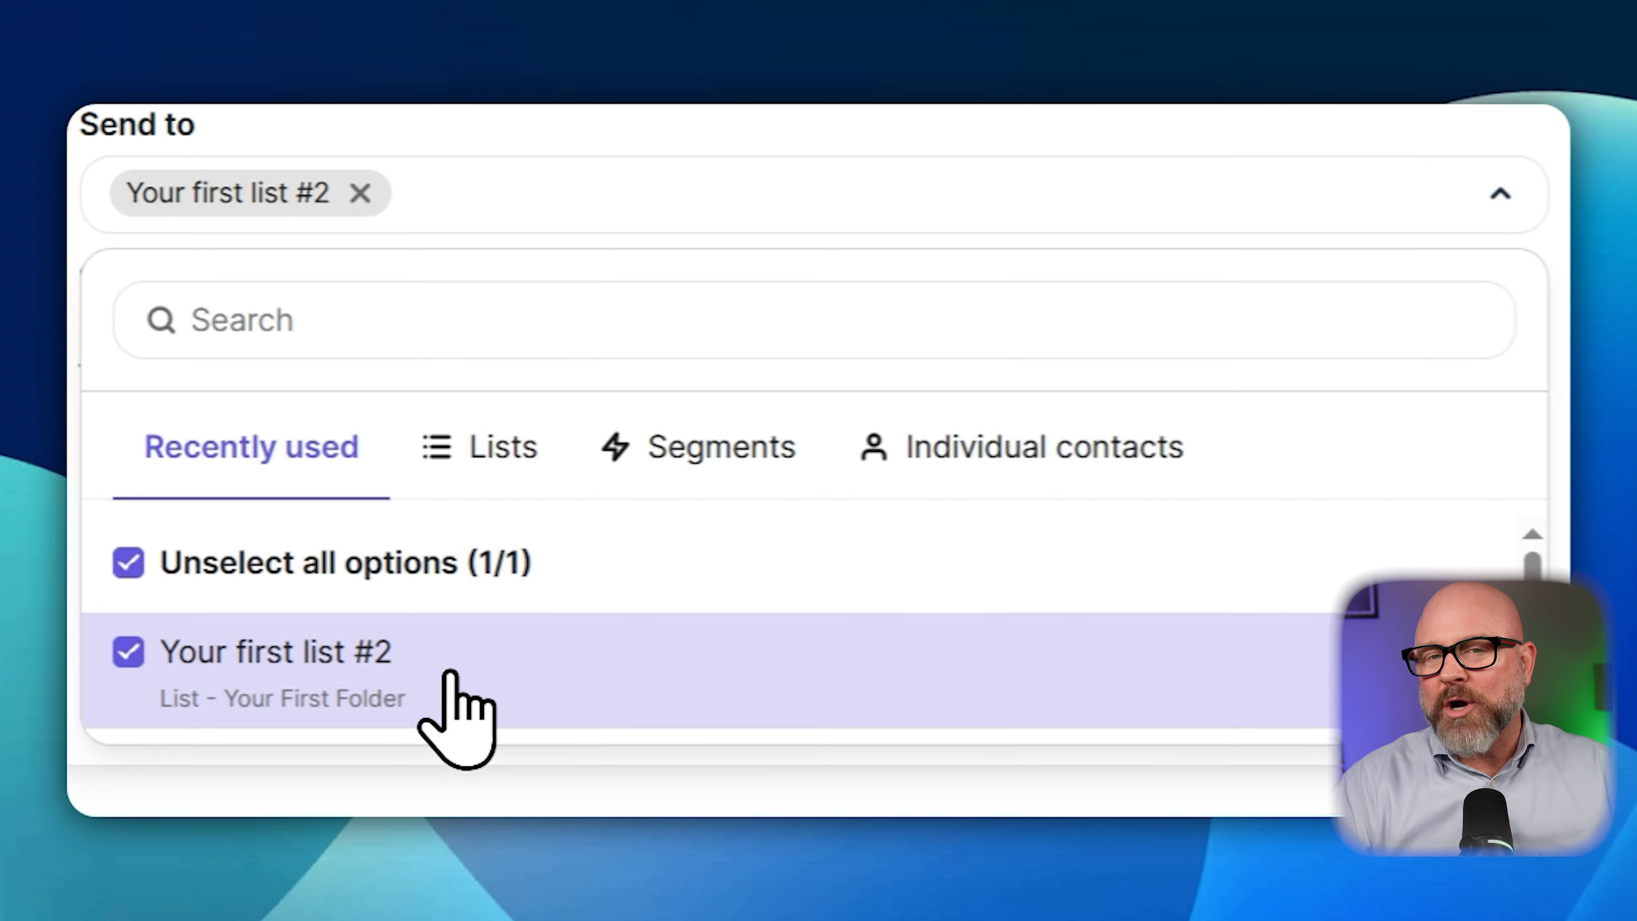
pyautogui.click(1168, 200)
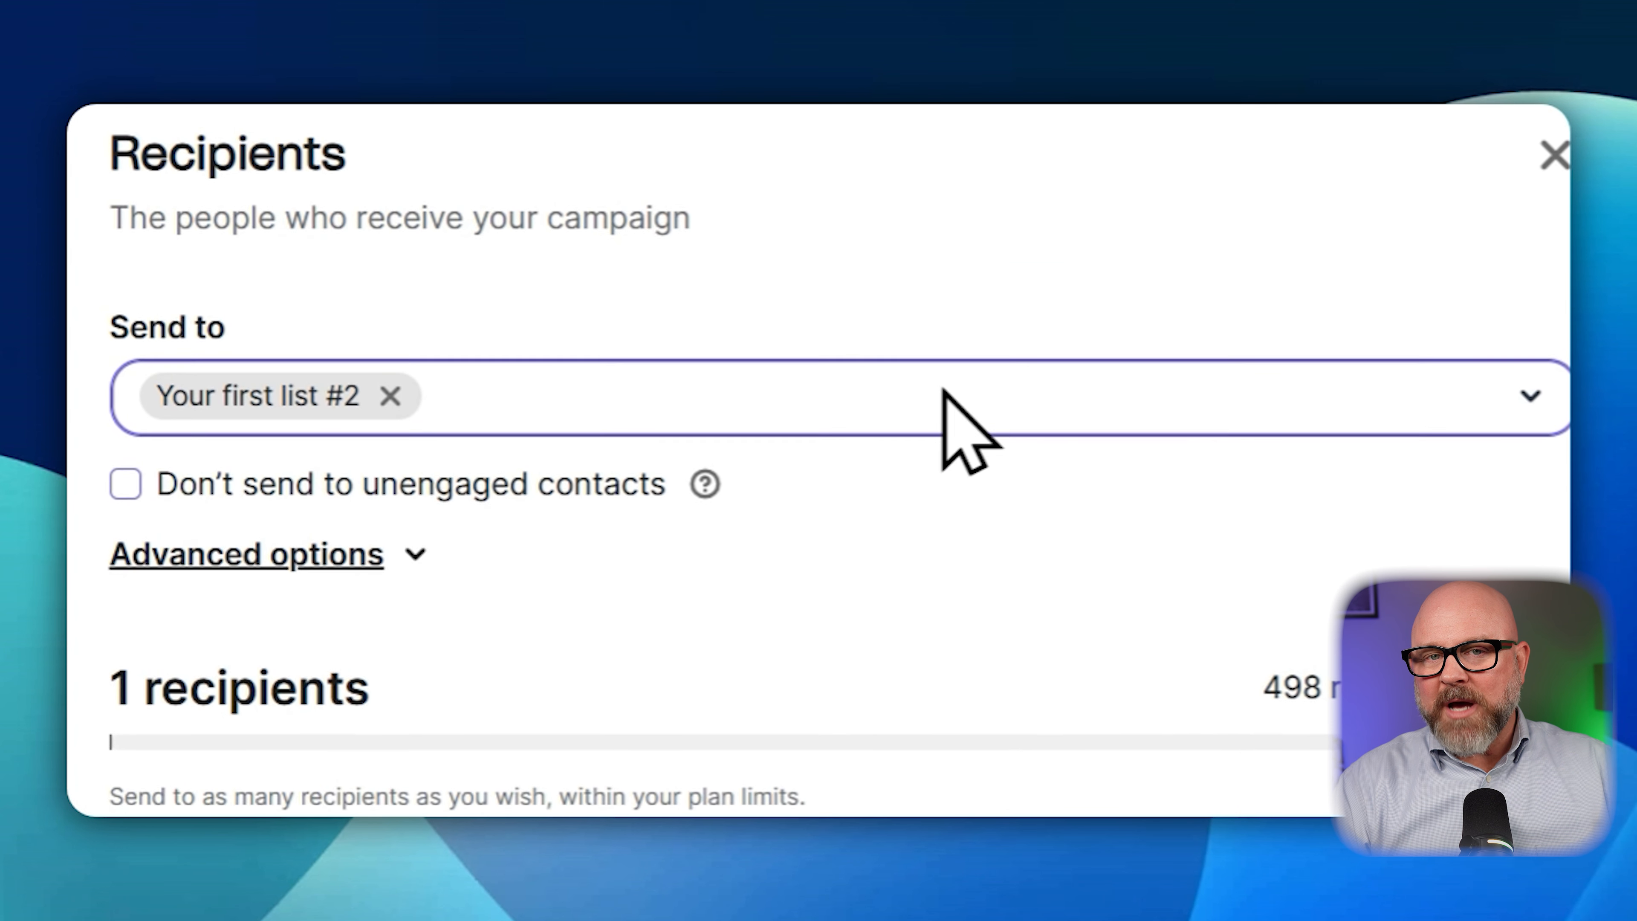
pyautogui.click(1233, 645)
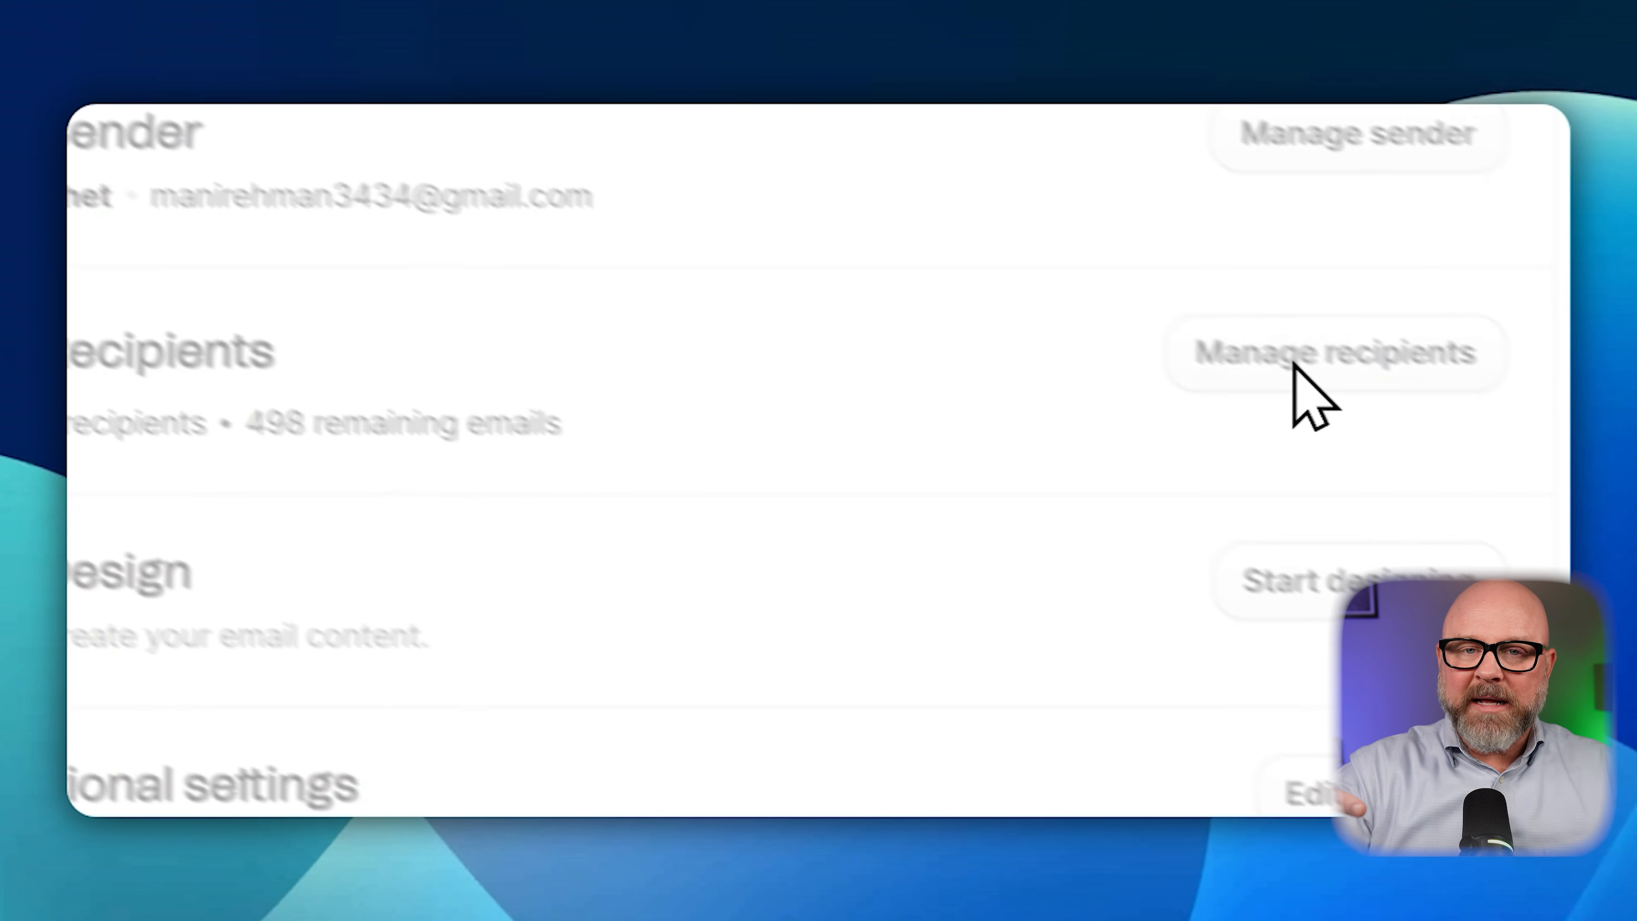
# Set the subject line to "Your Exclusive Offer is Here" and the preview text to "Open now to see our latest updates".
pyautogui.scroll(-1, 697, 546)
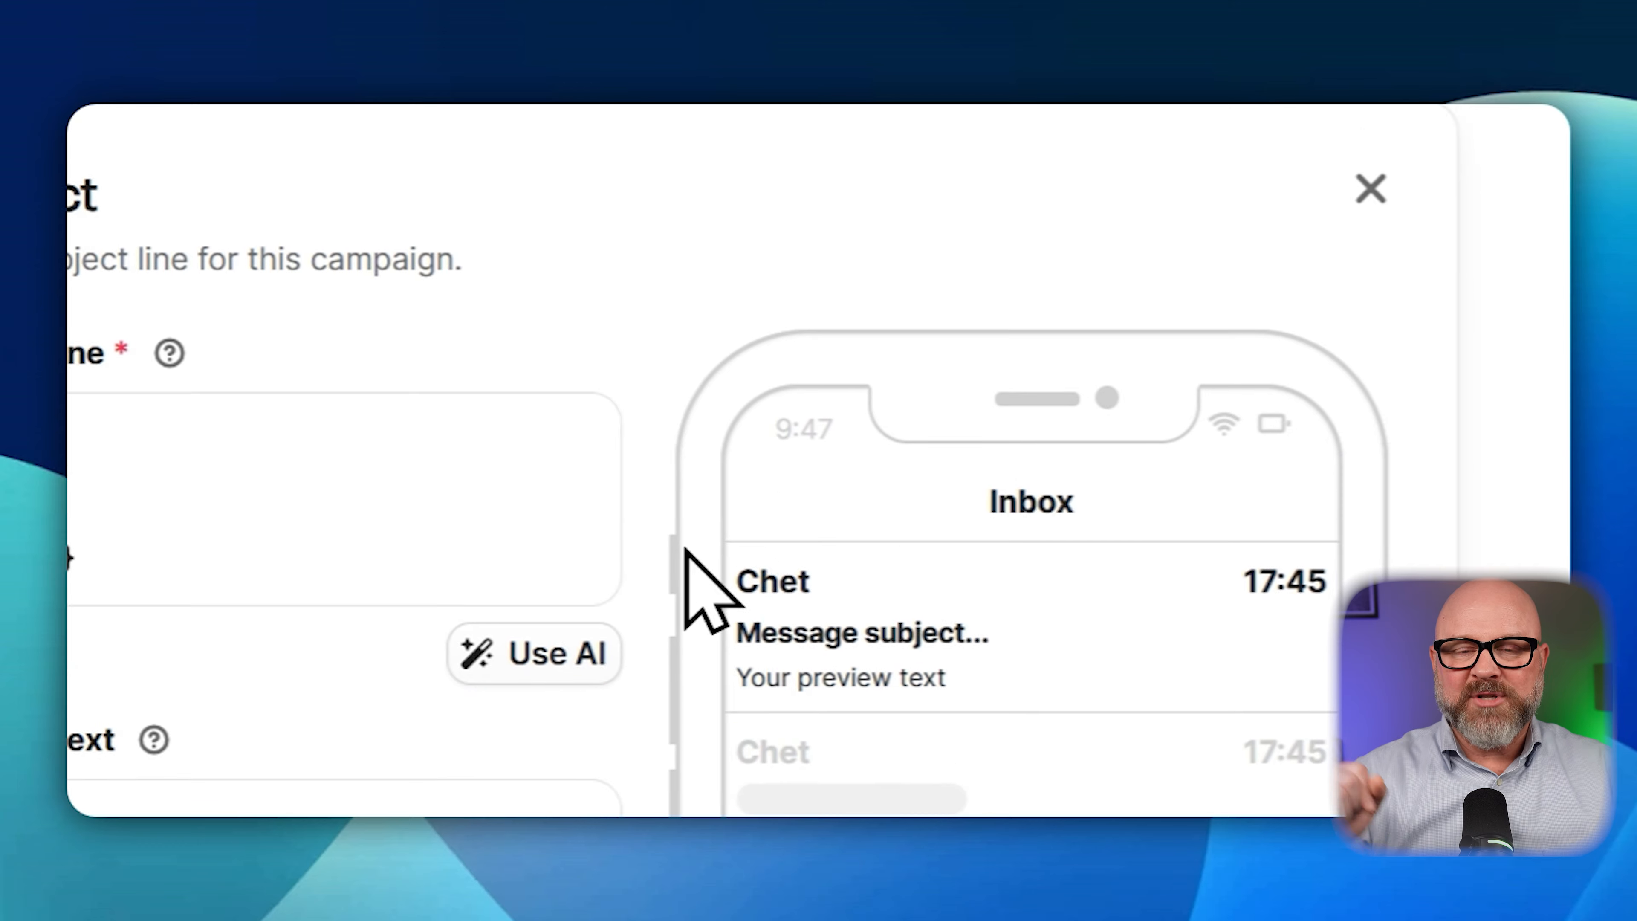
pyautogui.click(583, 447)
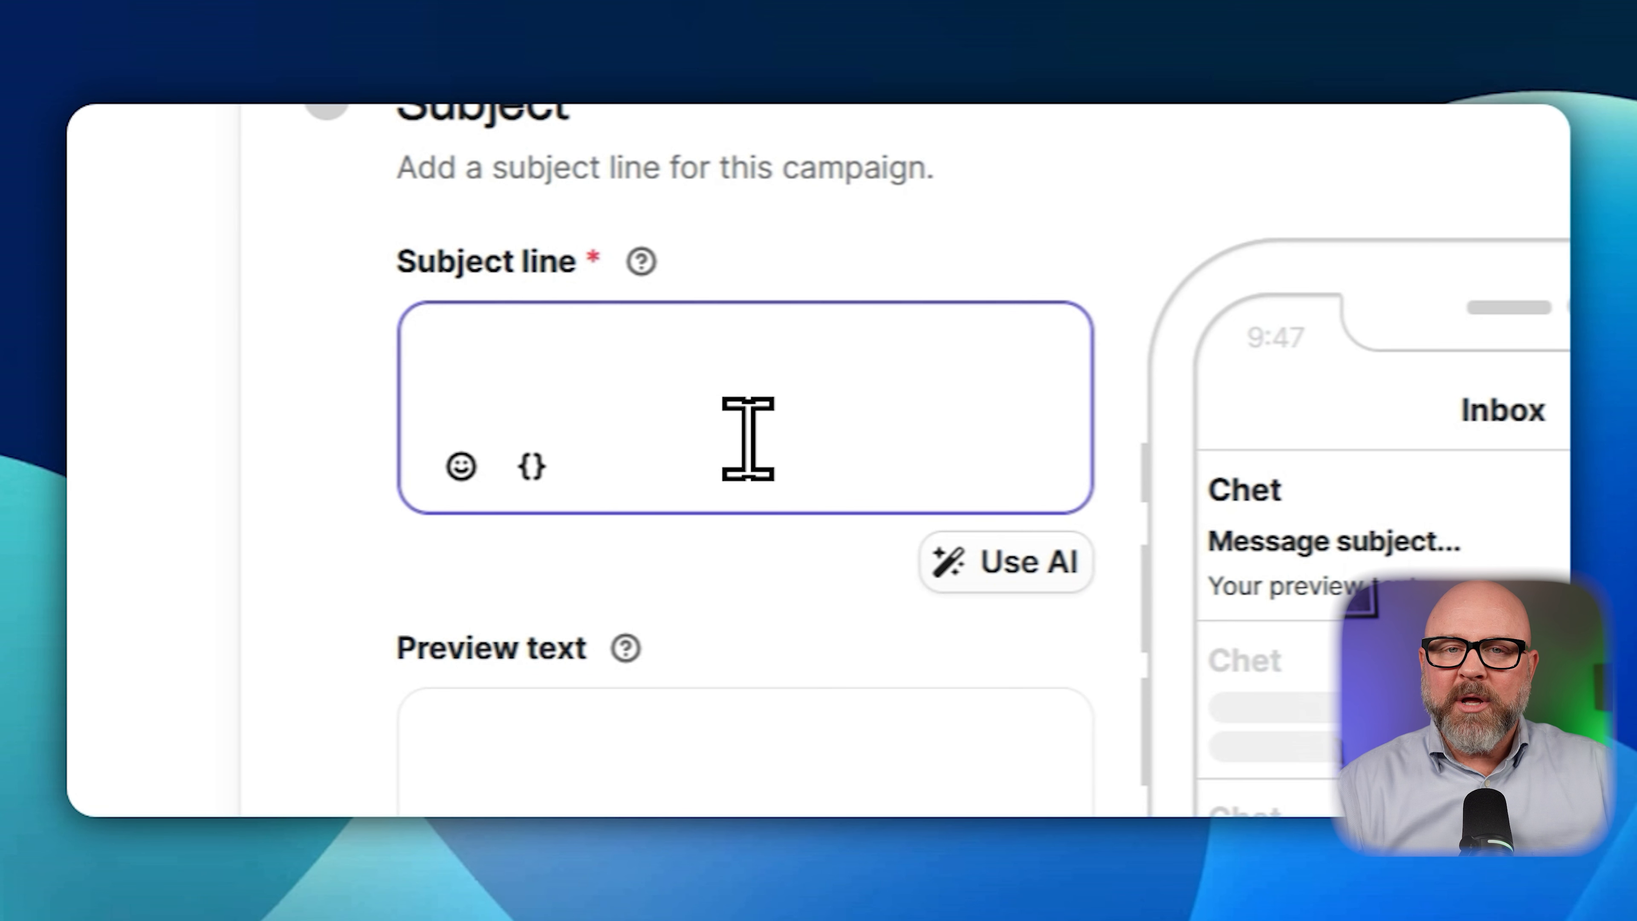
pyautogui.write('Your Exclusive Offer is Here')
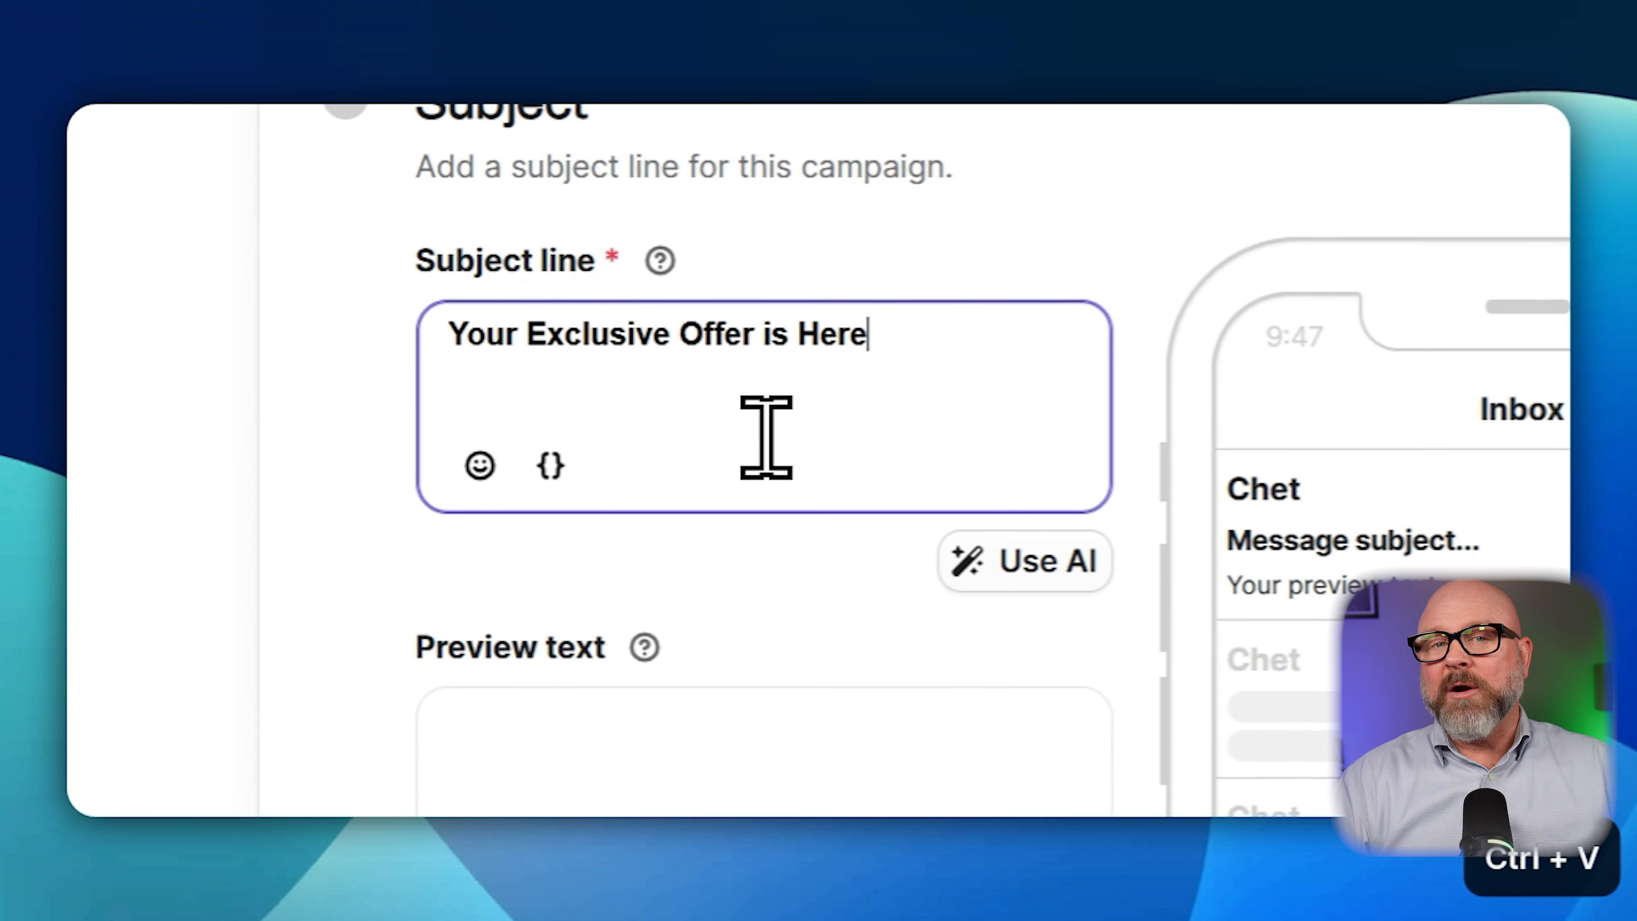
pyautogui.click(795, 219)
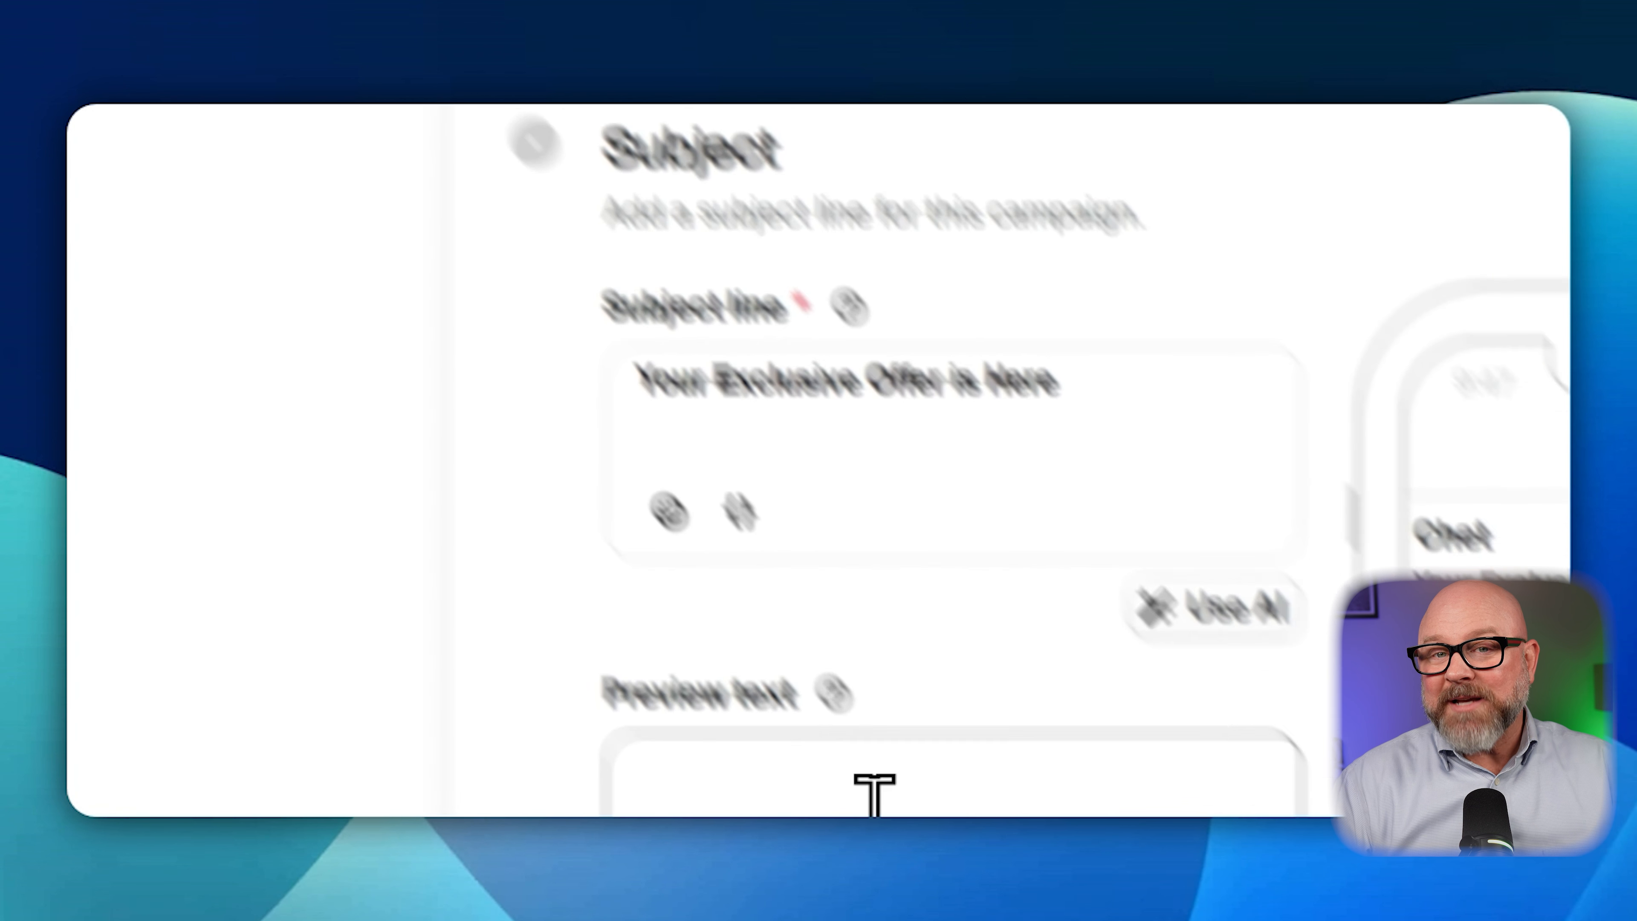
pyautogui.click(709, 773)
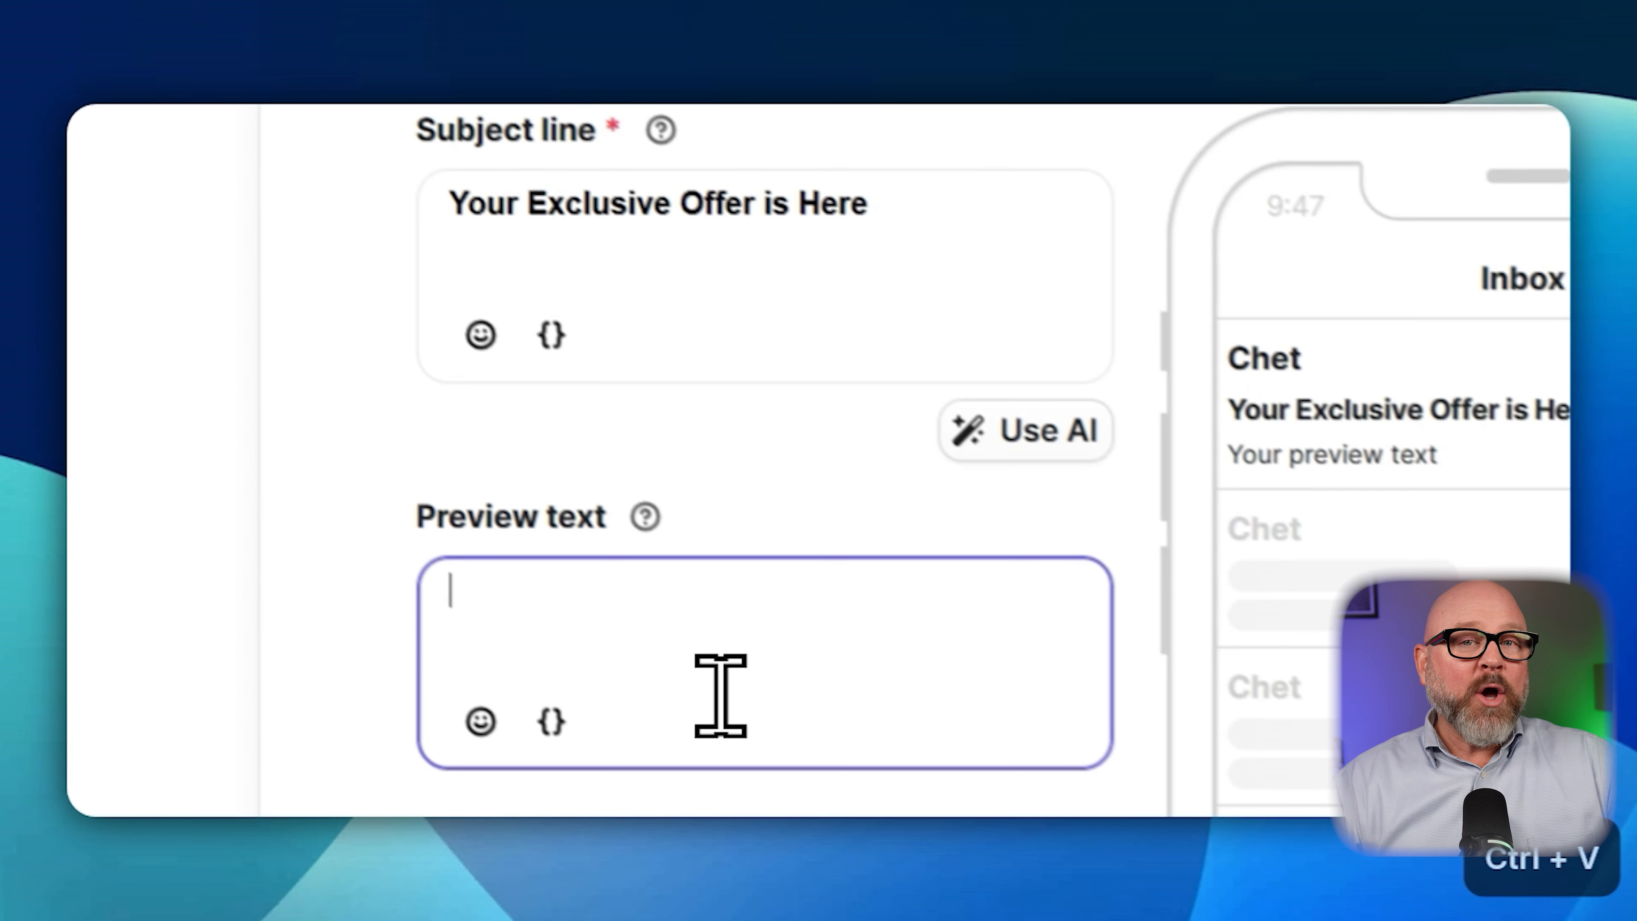
pyautogui.write('Open now to see our latest updates')
pyautogui.click(426, 444)
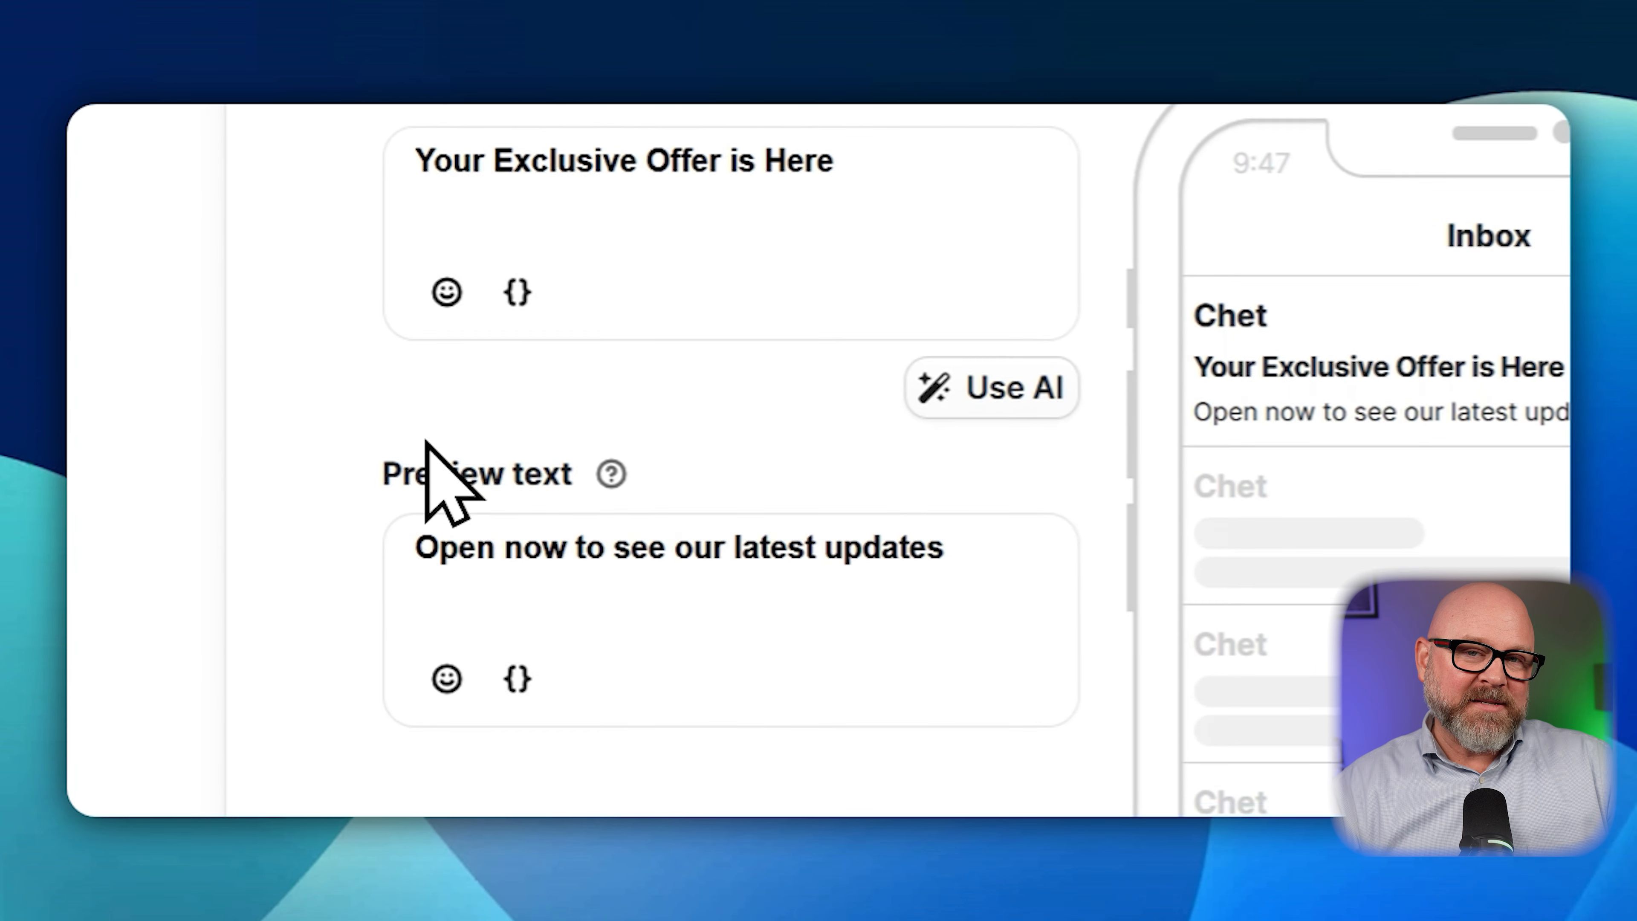
# Base the email design on the basic "Tell a story" template, look through its layout, and return to the campaign setup.
pyautogui.click(1178, 507)
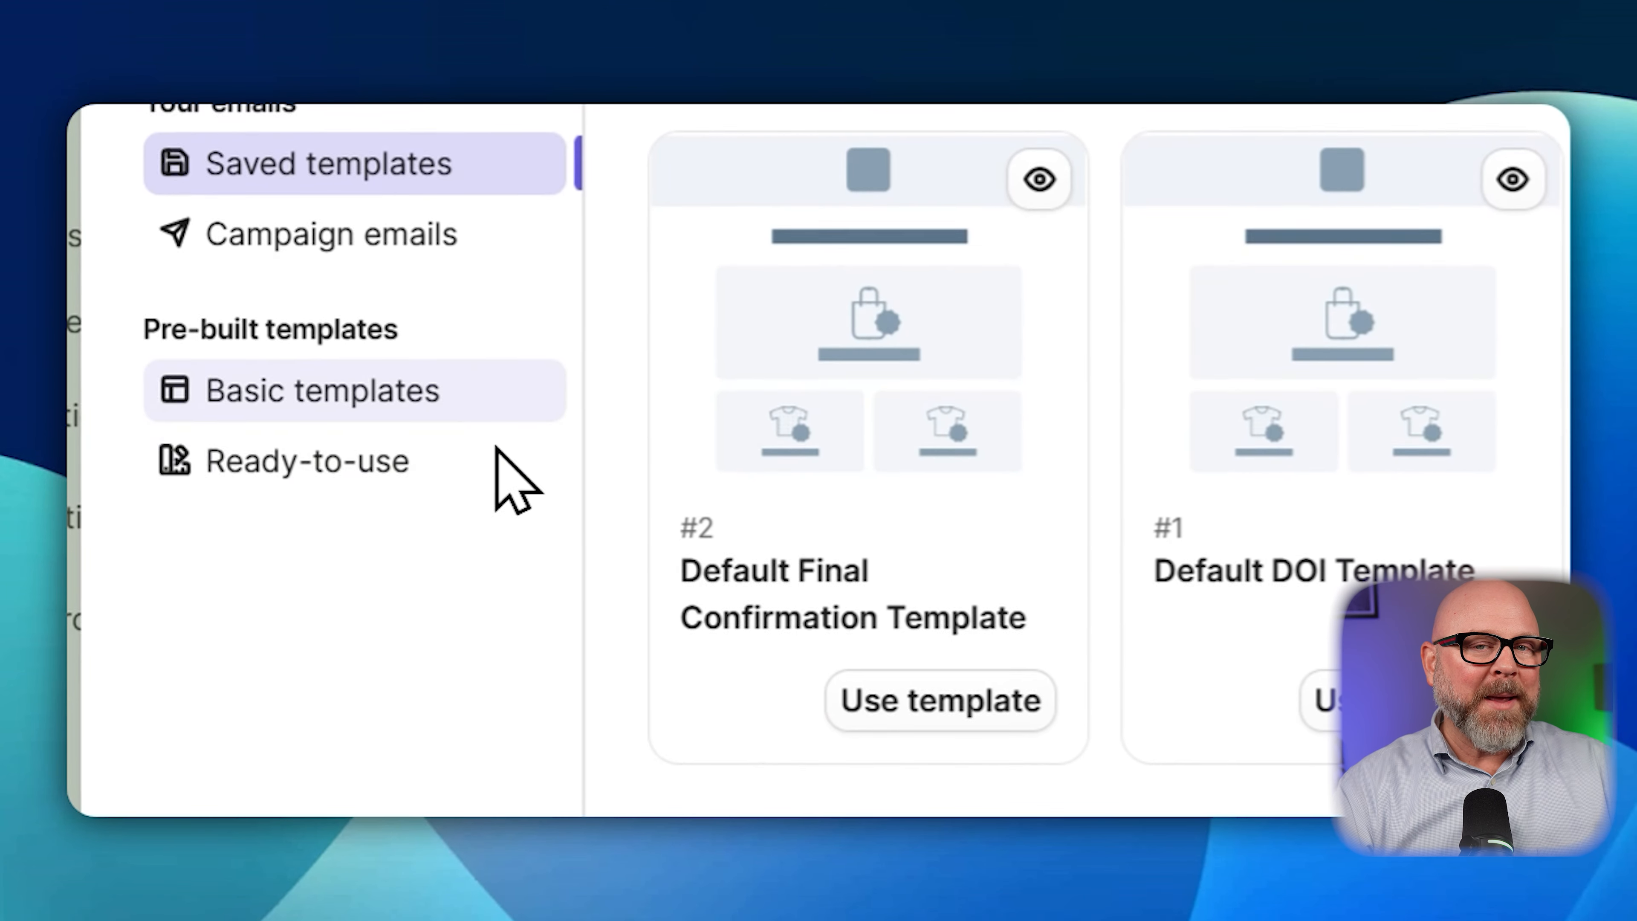
pyautogui.click(490, 777)
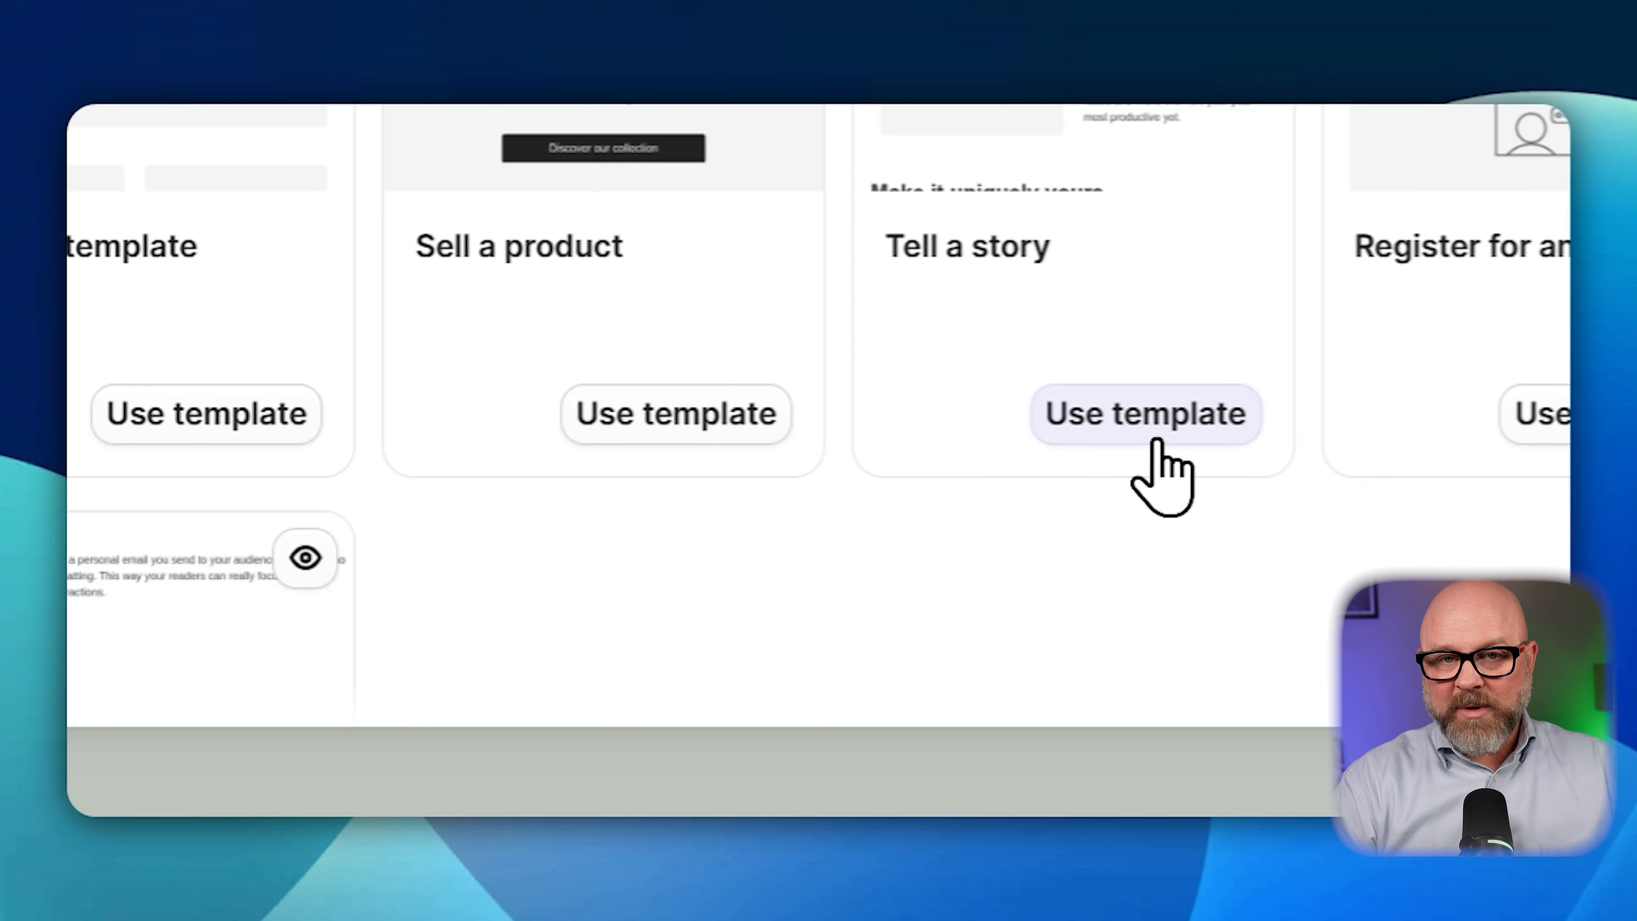
pyautogui.click(1147, 419)
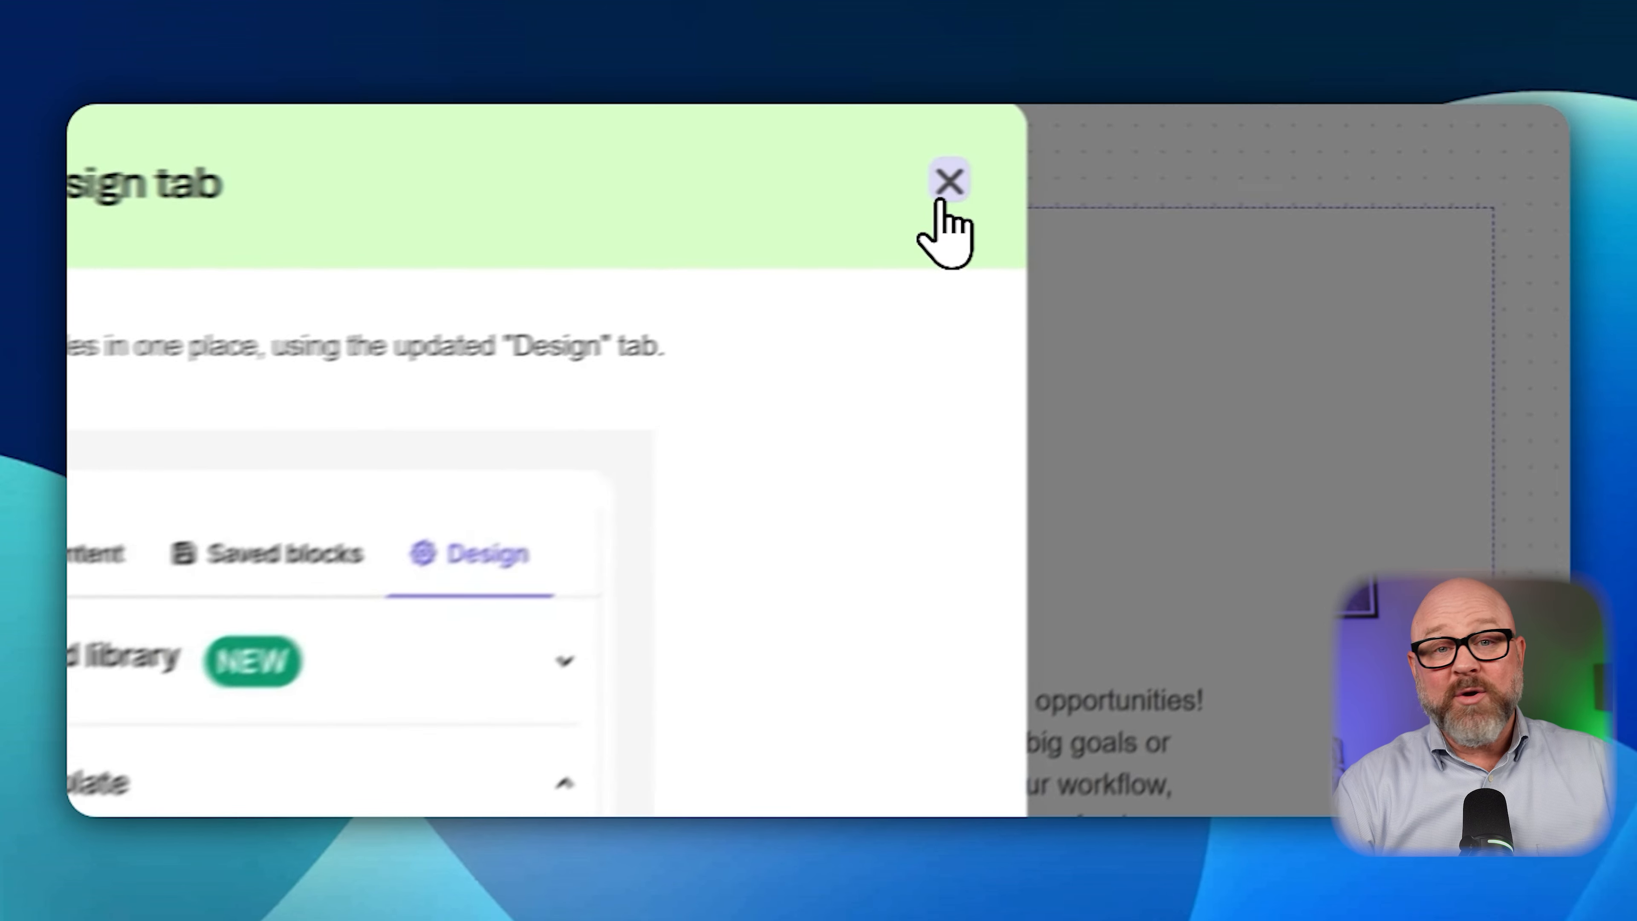
pyautogui.click(1188, 209)
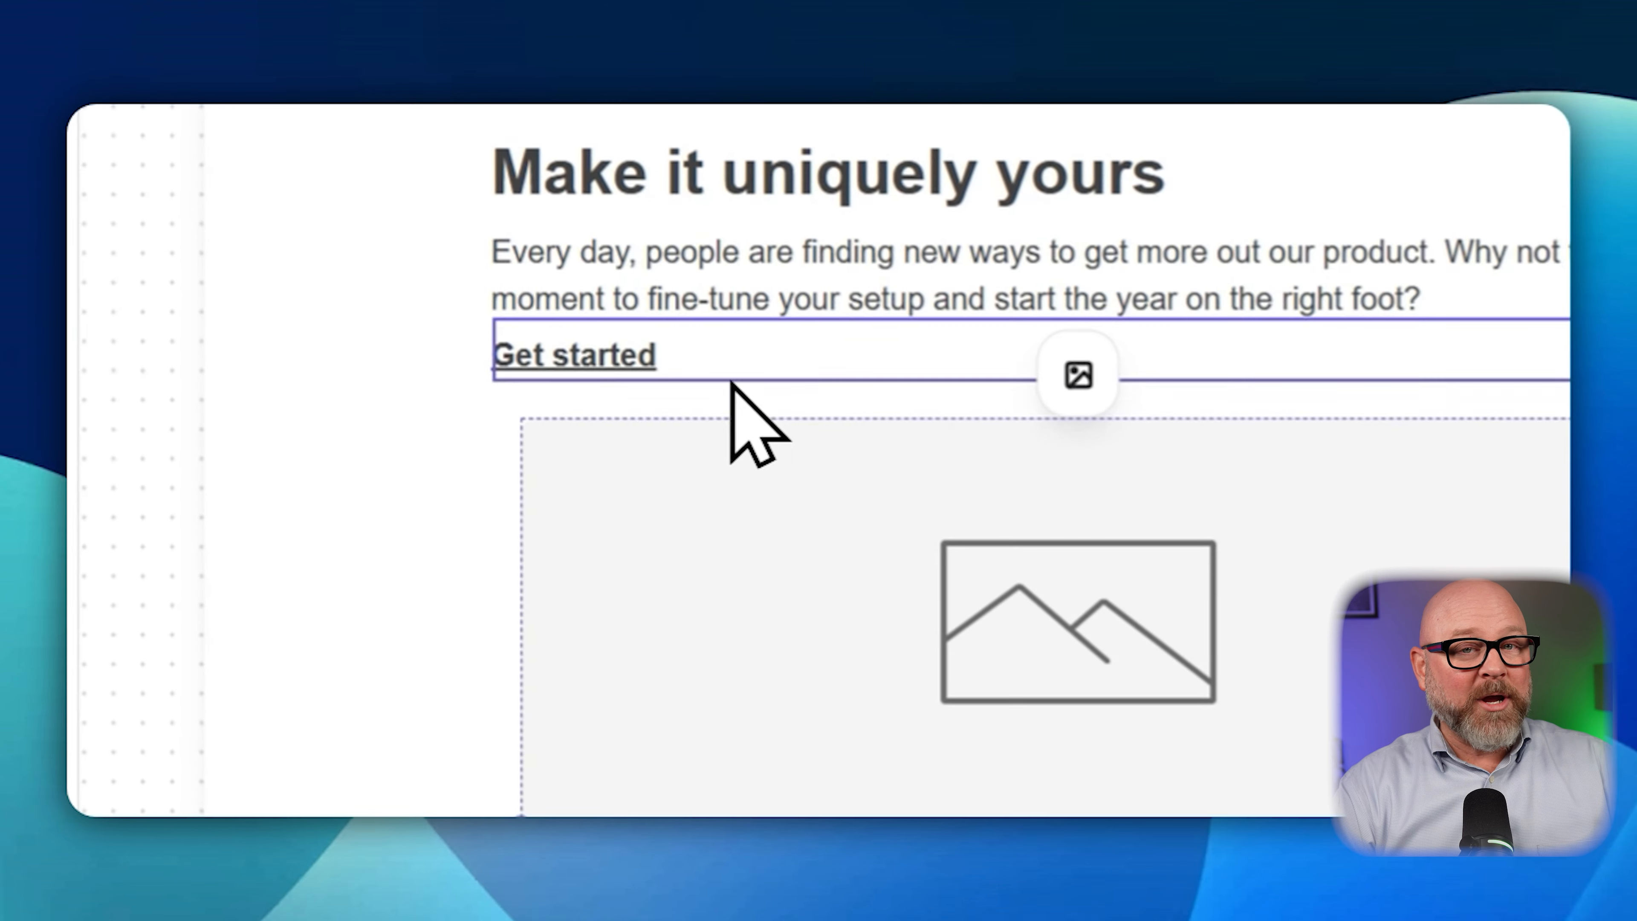
pyautogui.scroll(-5, 748, 464)
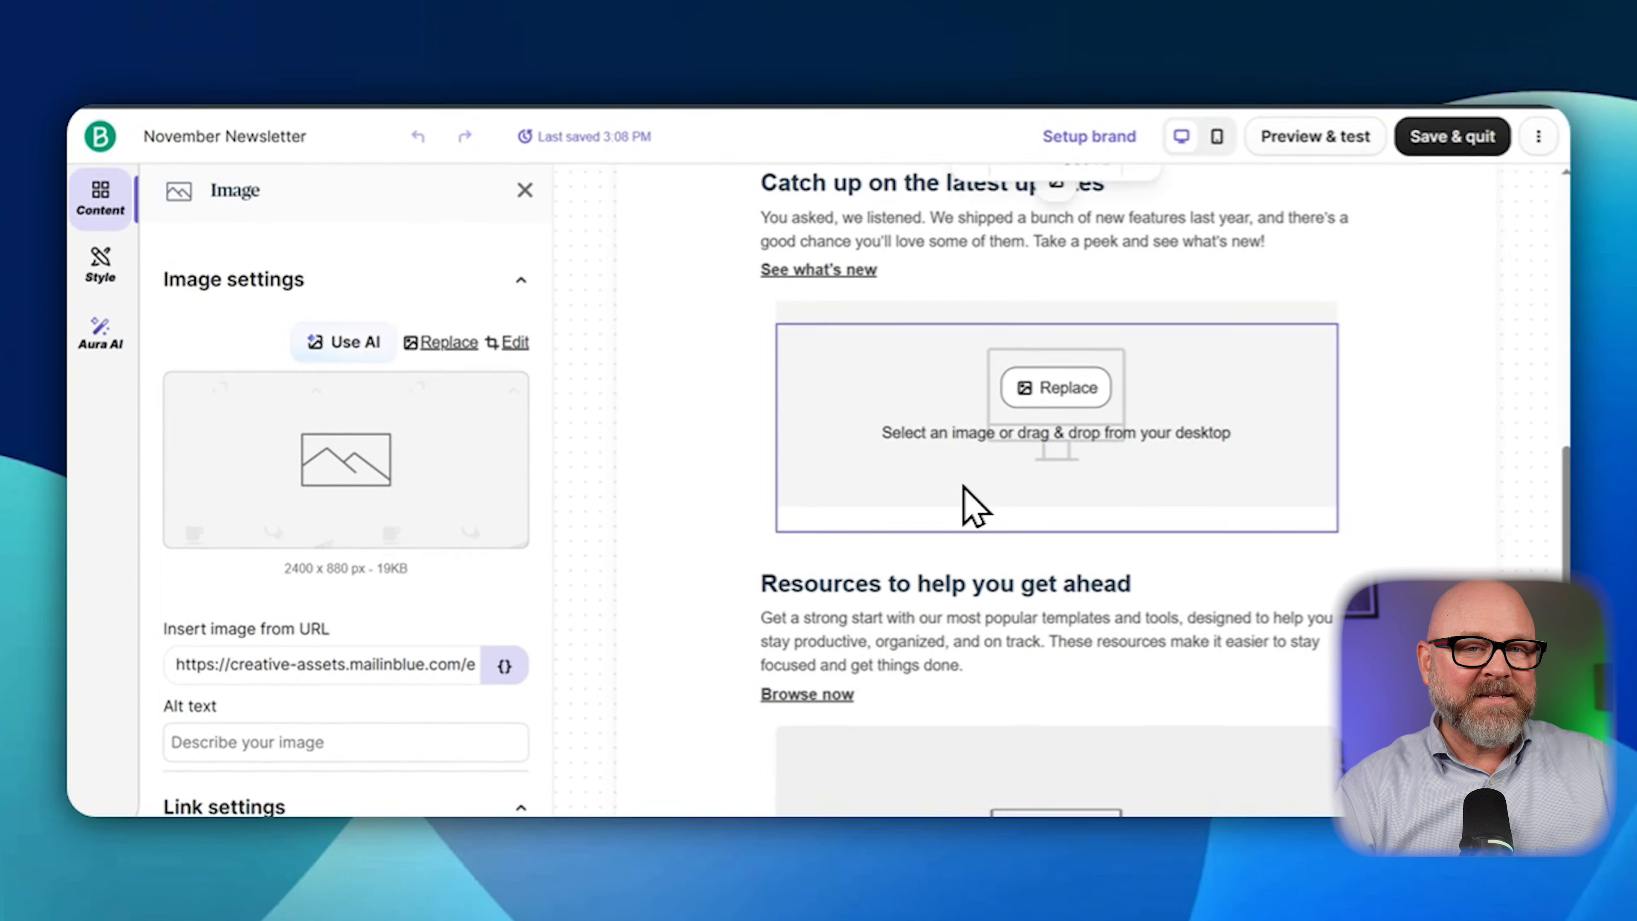
pyautogui.scroll(-6, 973, 506)
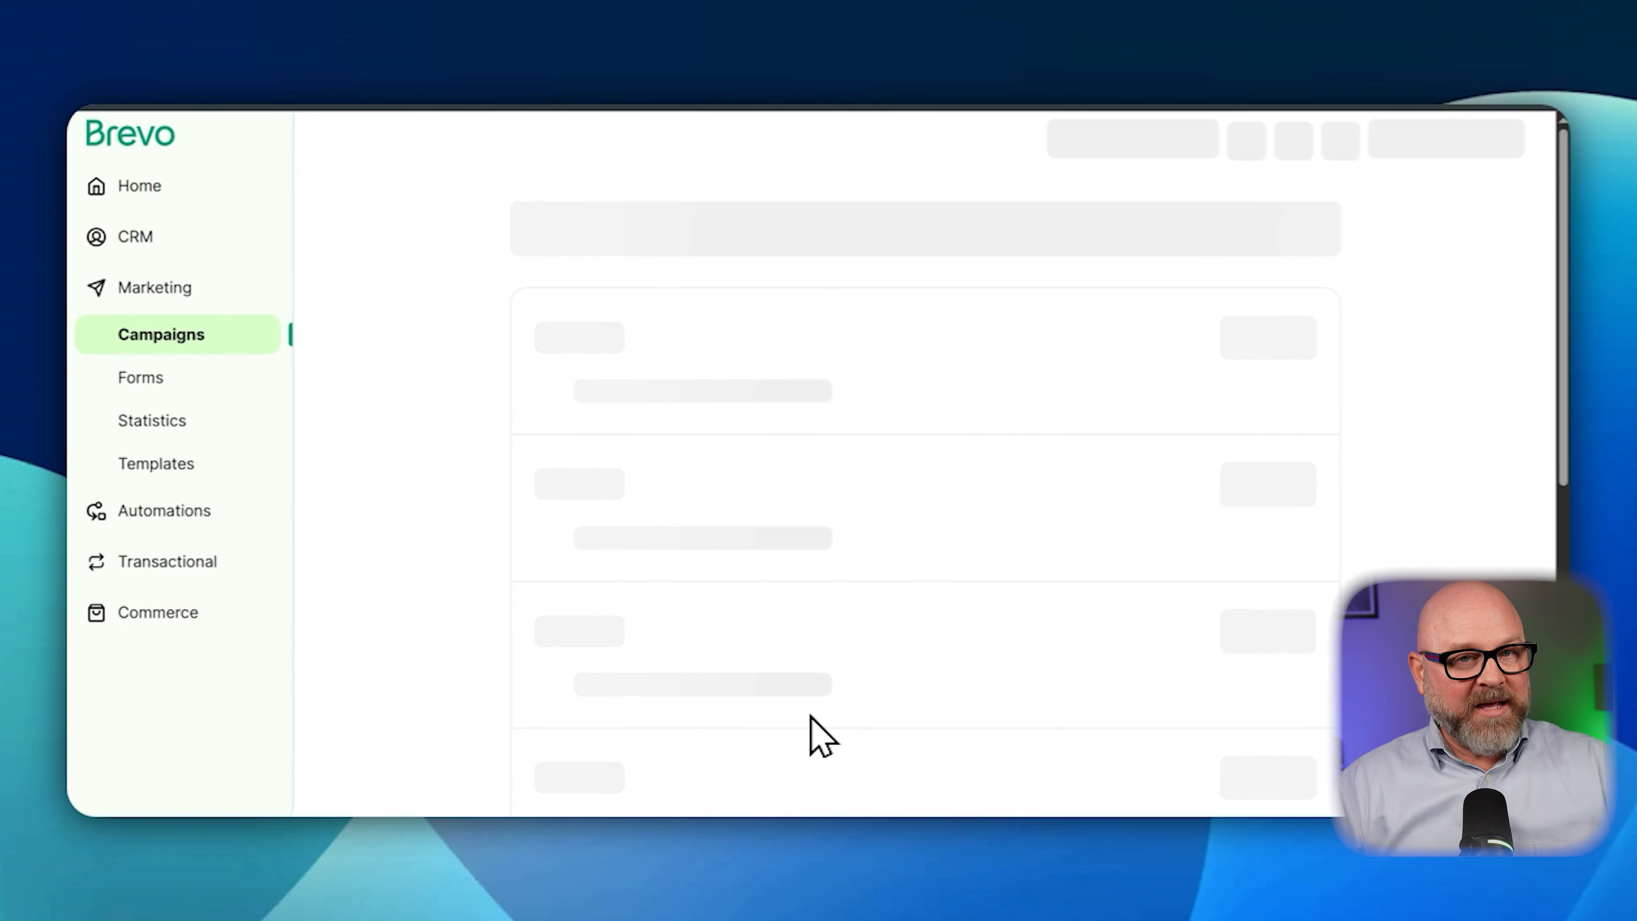
# Set the campaign's sending option to "Schedule for later" with a time of 10:30.
pyautogui.scroll(-7, 863, 690)
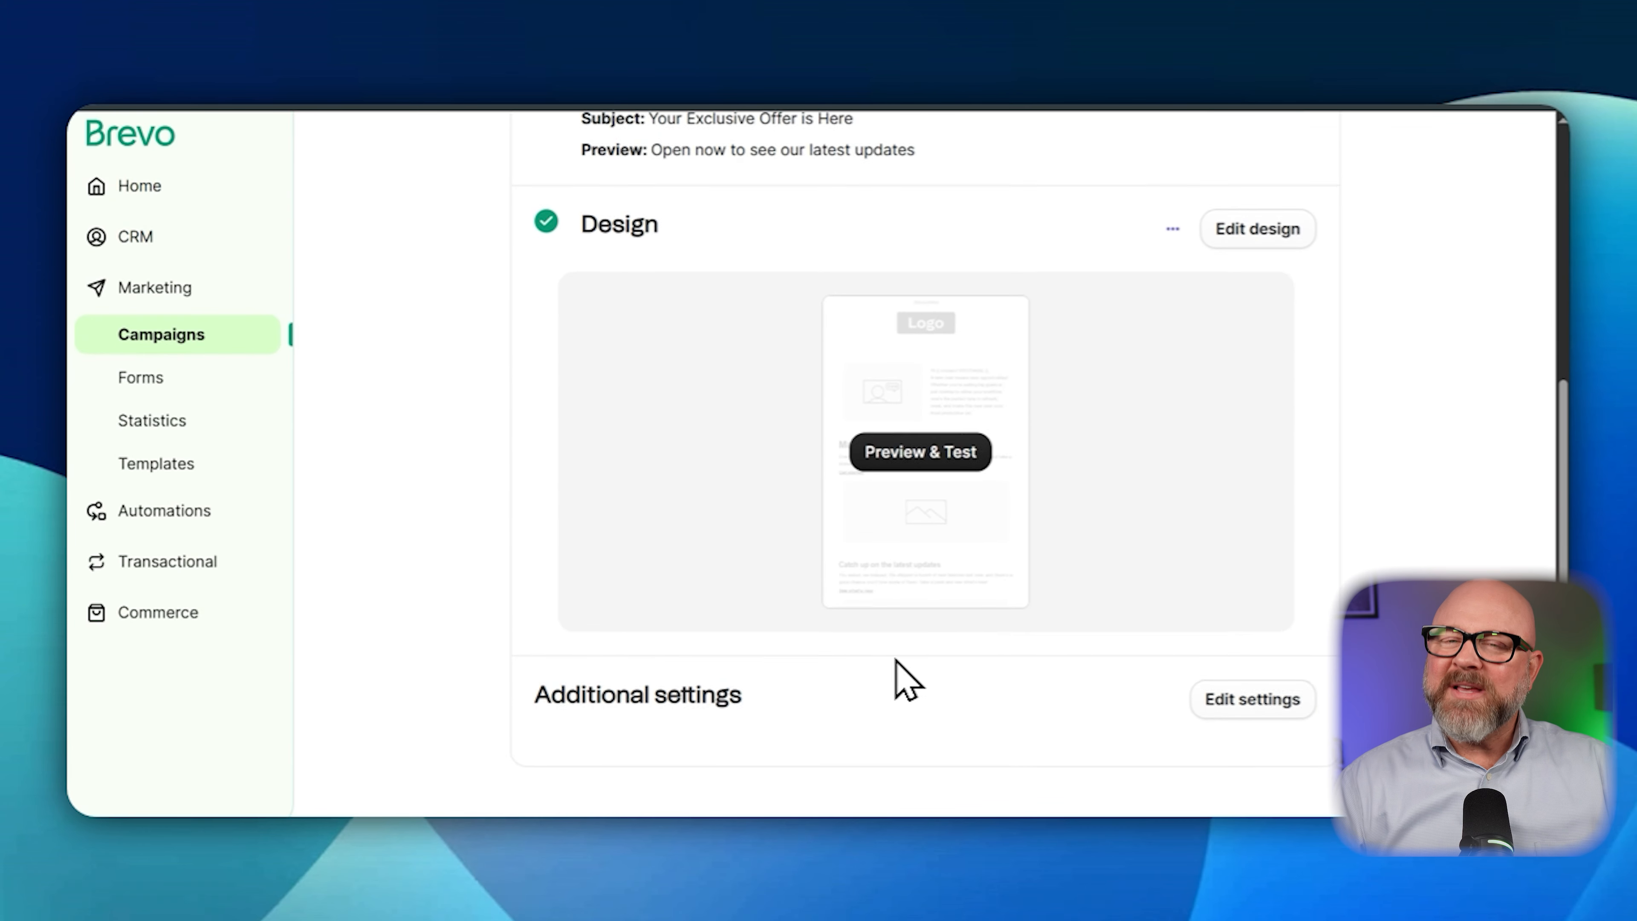
pyautogui.scroll(8, 915, 670)
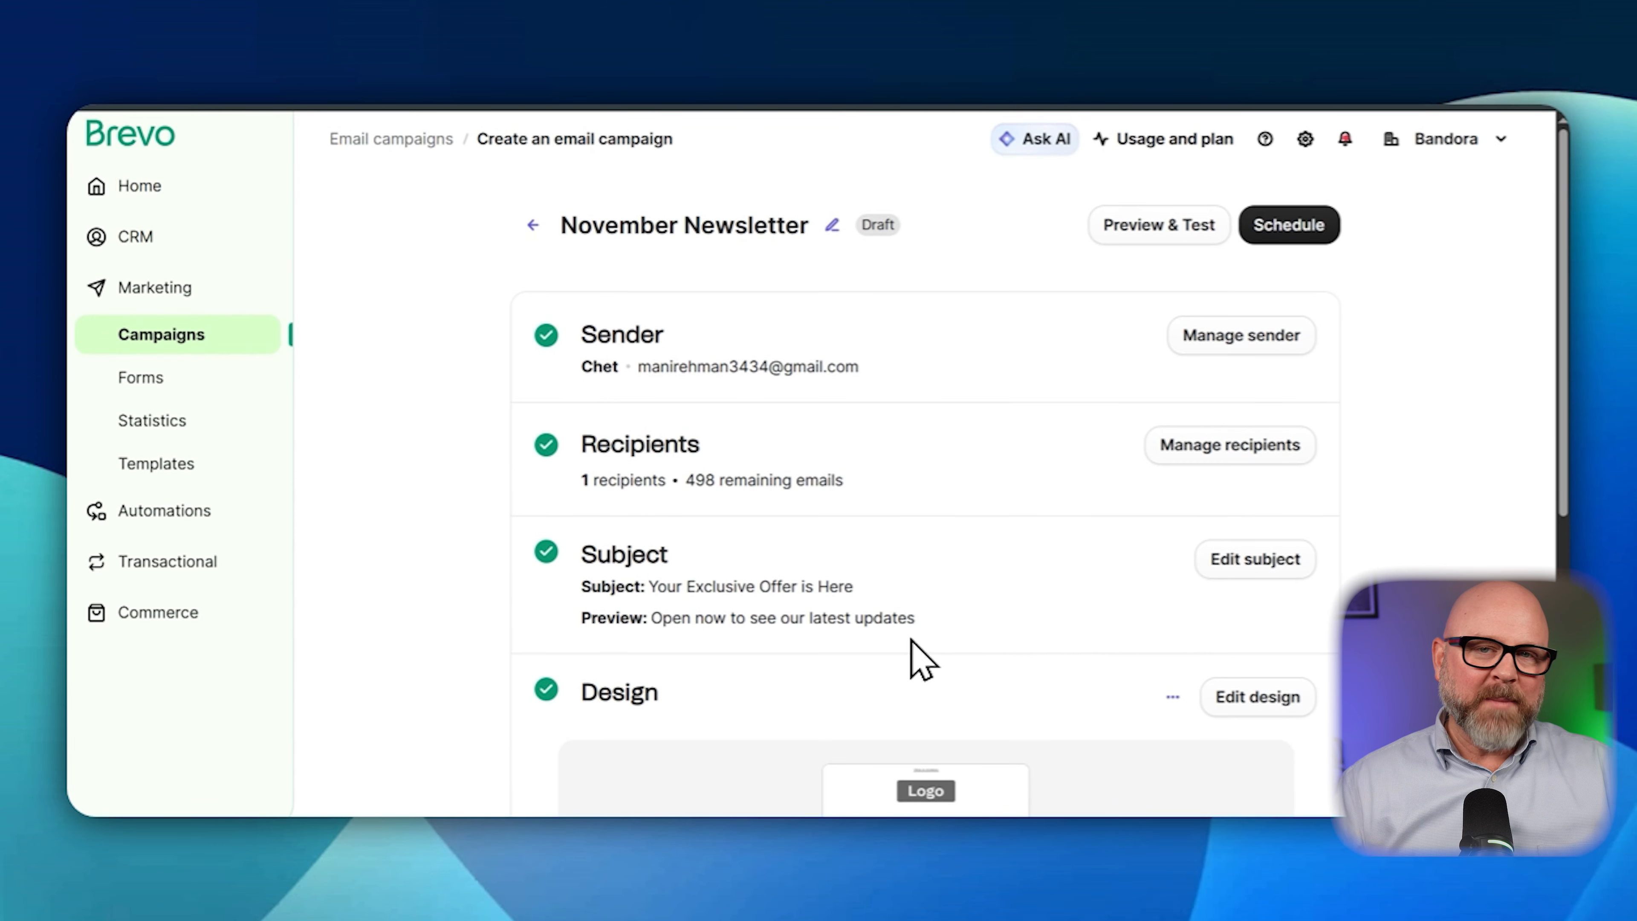
pyautogui.scroll(-2, 912, 641)
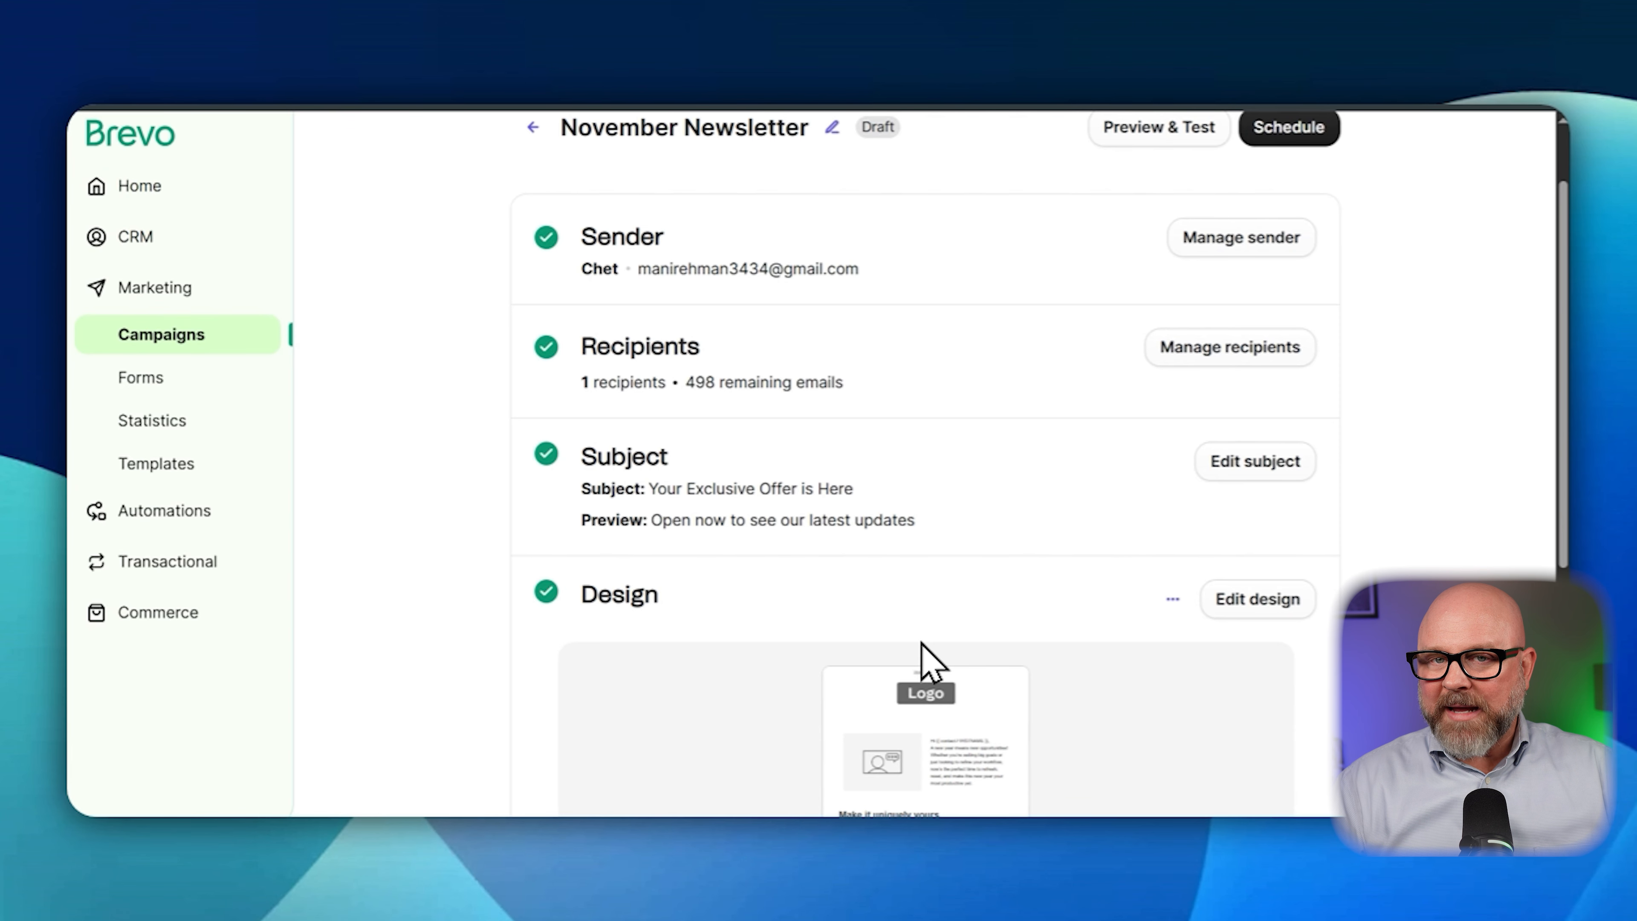
pyautogui.click(1296, 132)
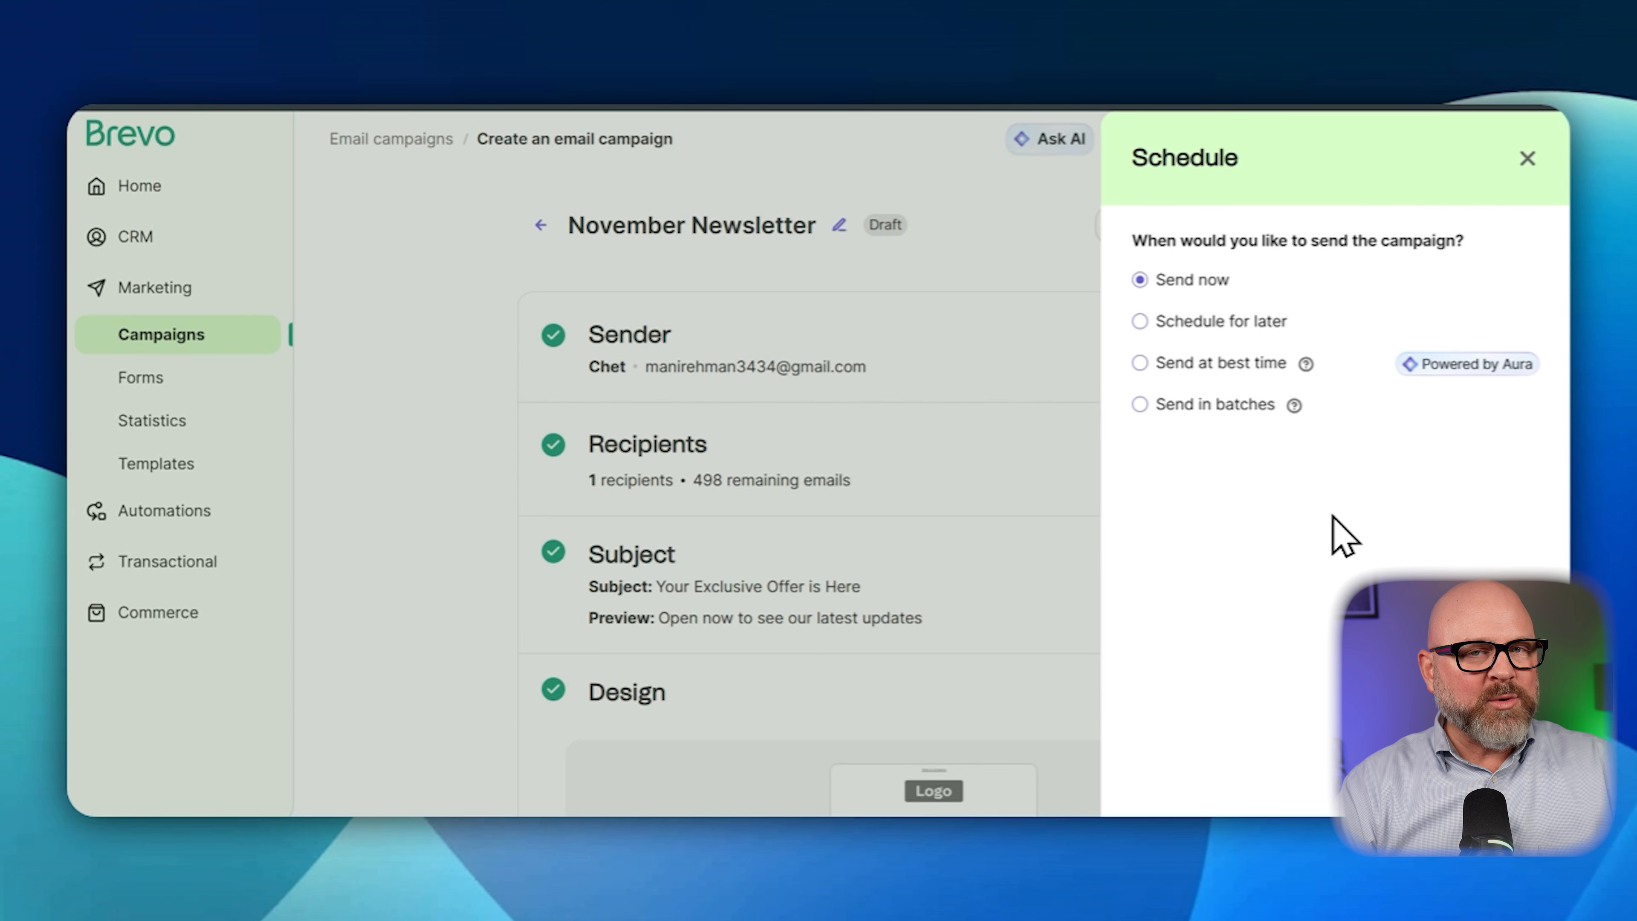
pyautogui.click(1218, 329)
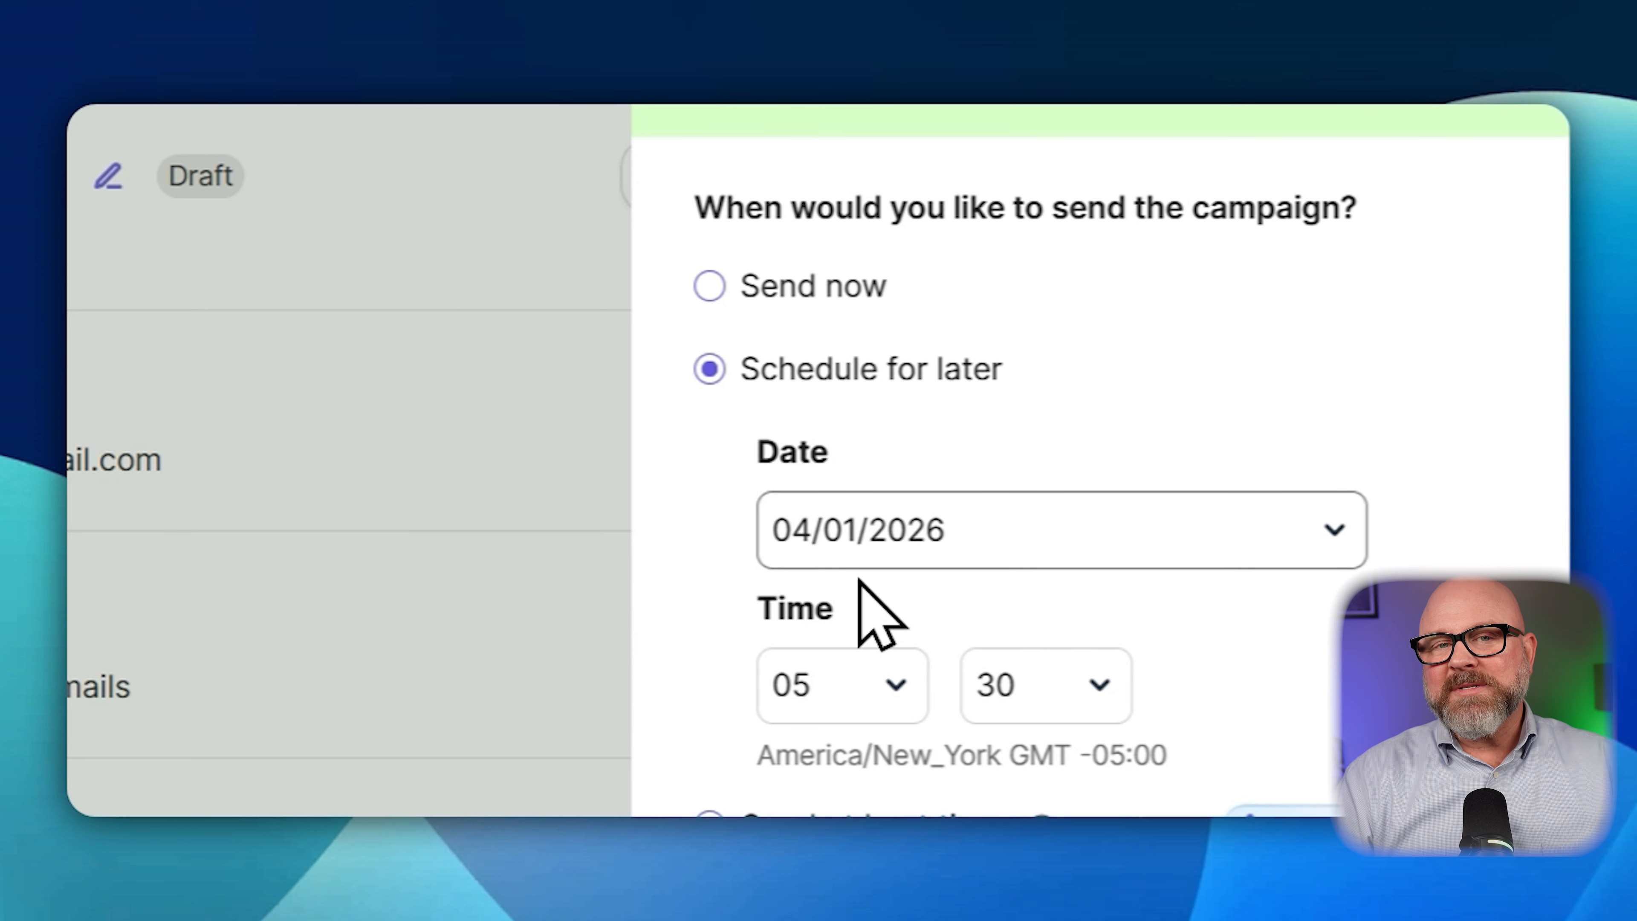
pyautogui.click(838, 681)
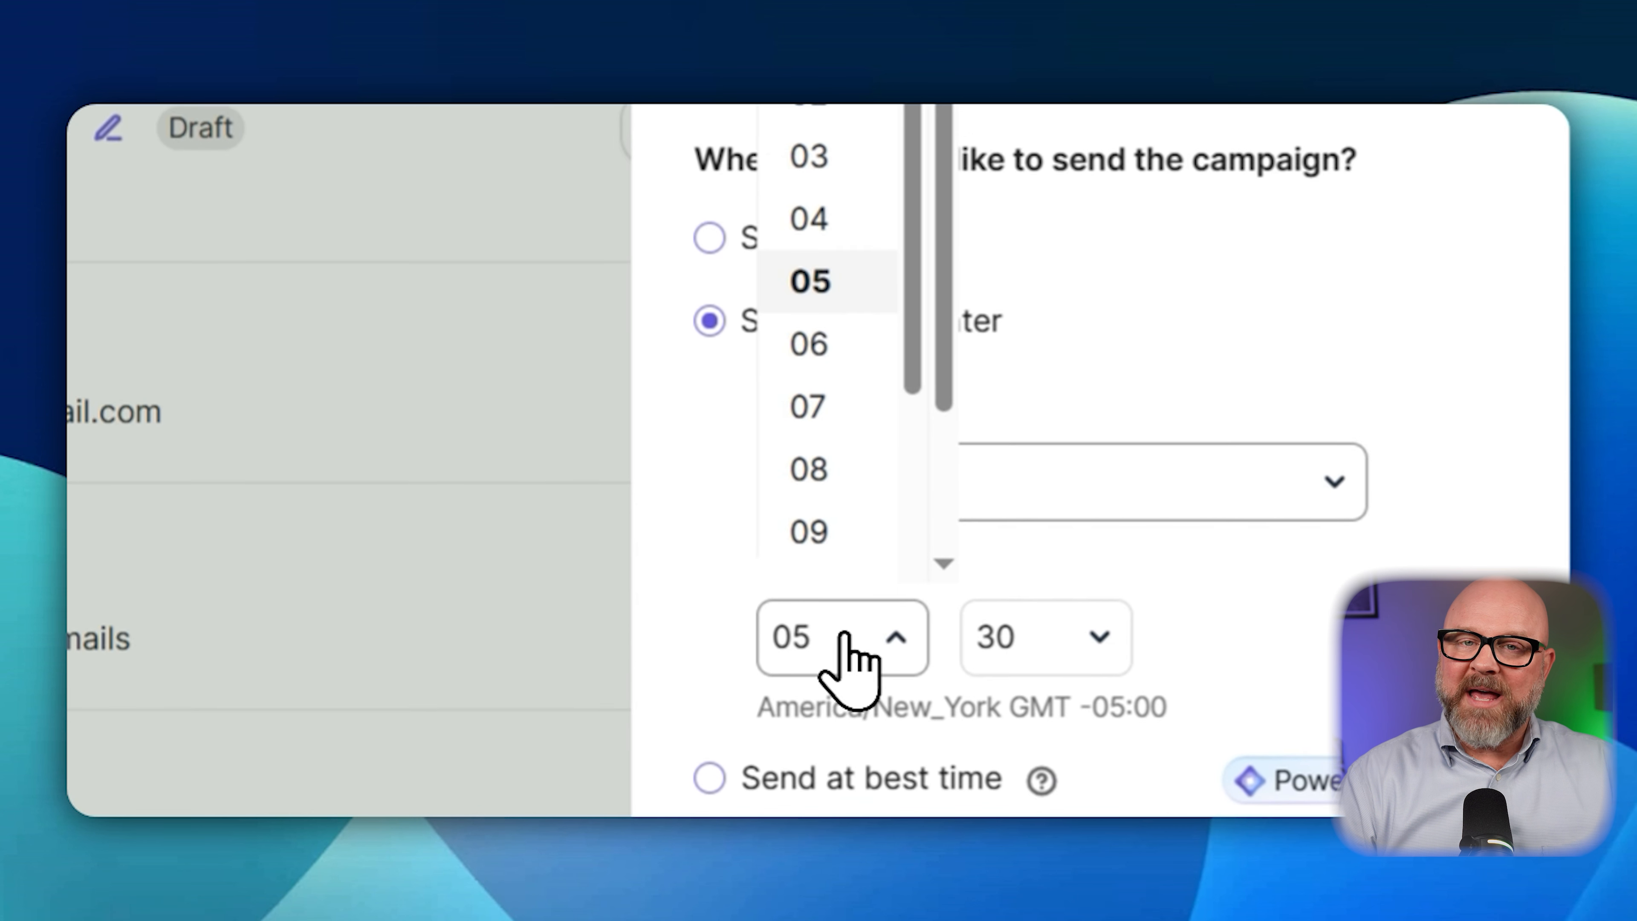
pyautogui.scroll(-3, 831, 452)
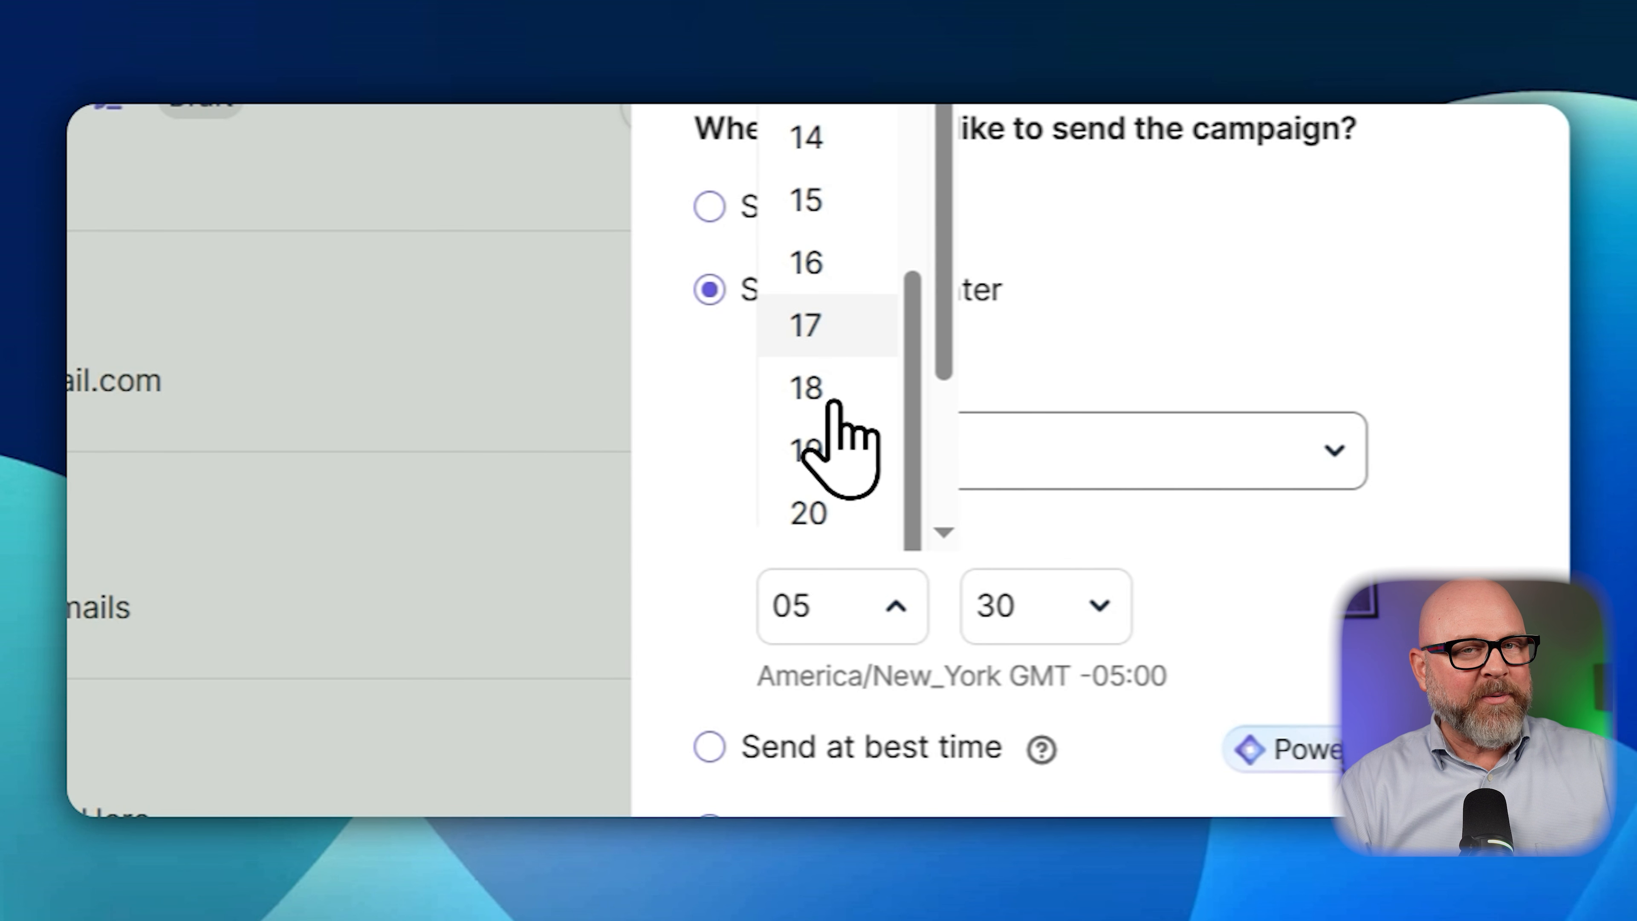
pyautogui.scroll(5, 838, 439)
pyautogui.click(793, 299)
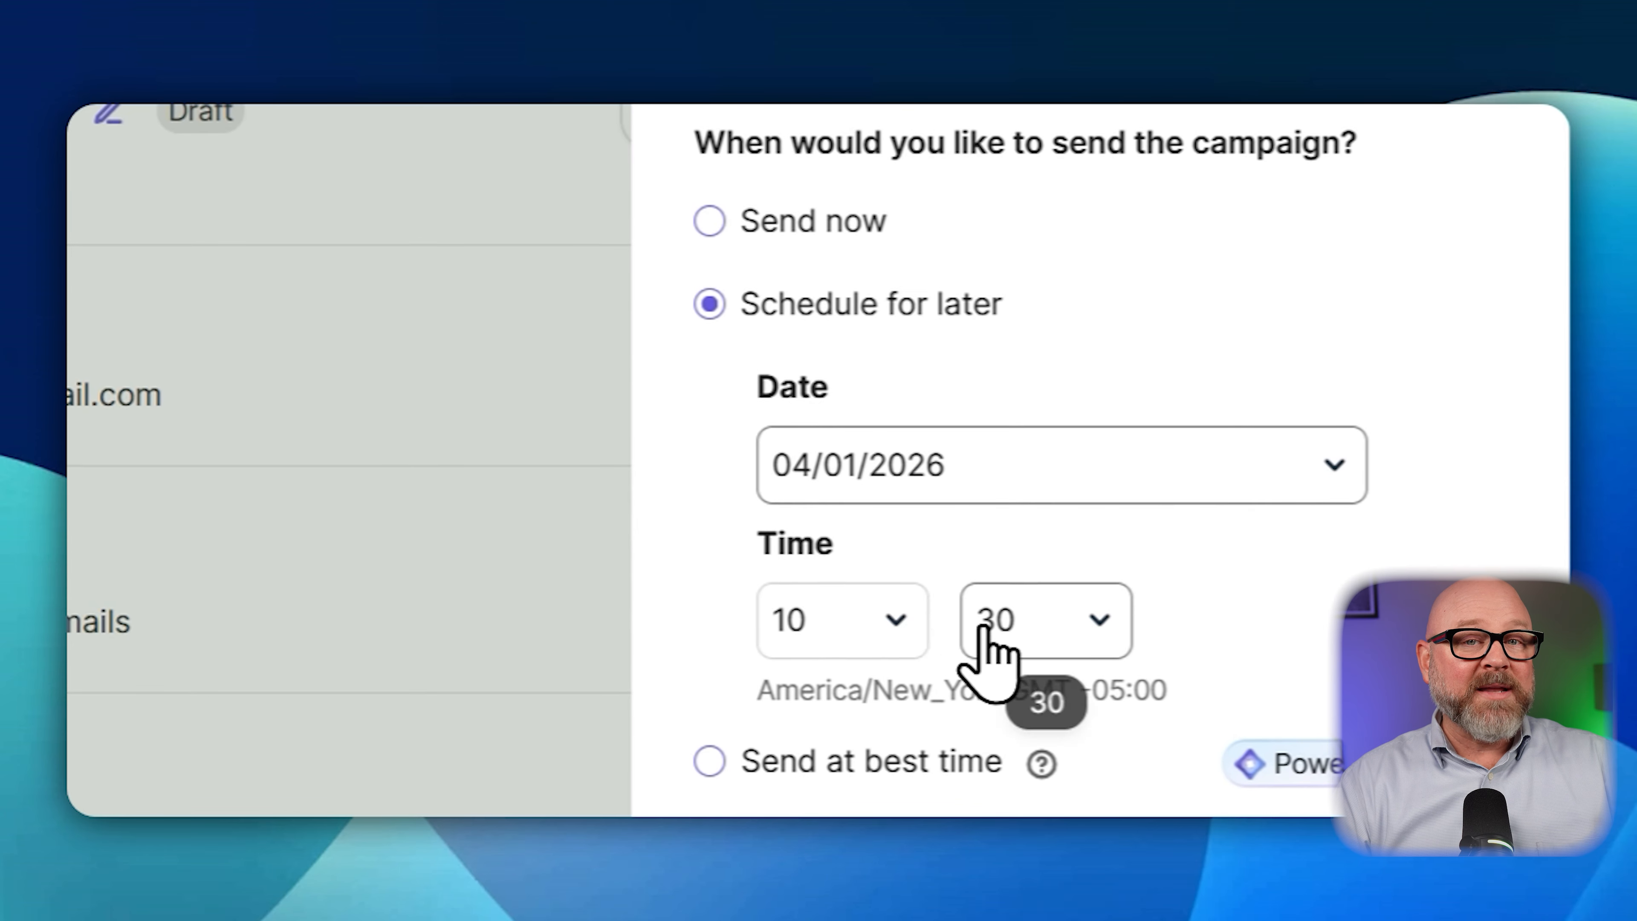
pyautogui.click(1045, 628)
pyautogui.click(1053, 634)
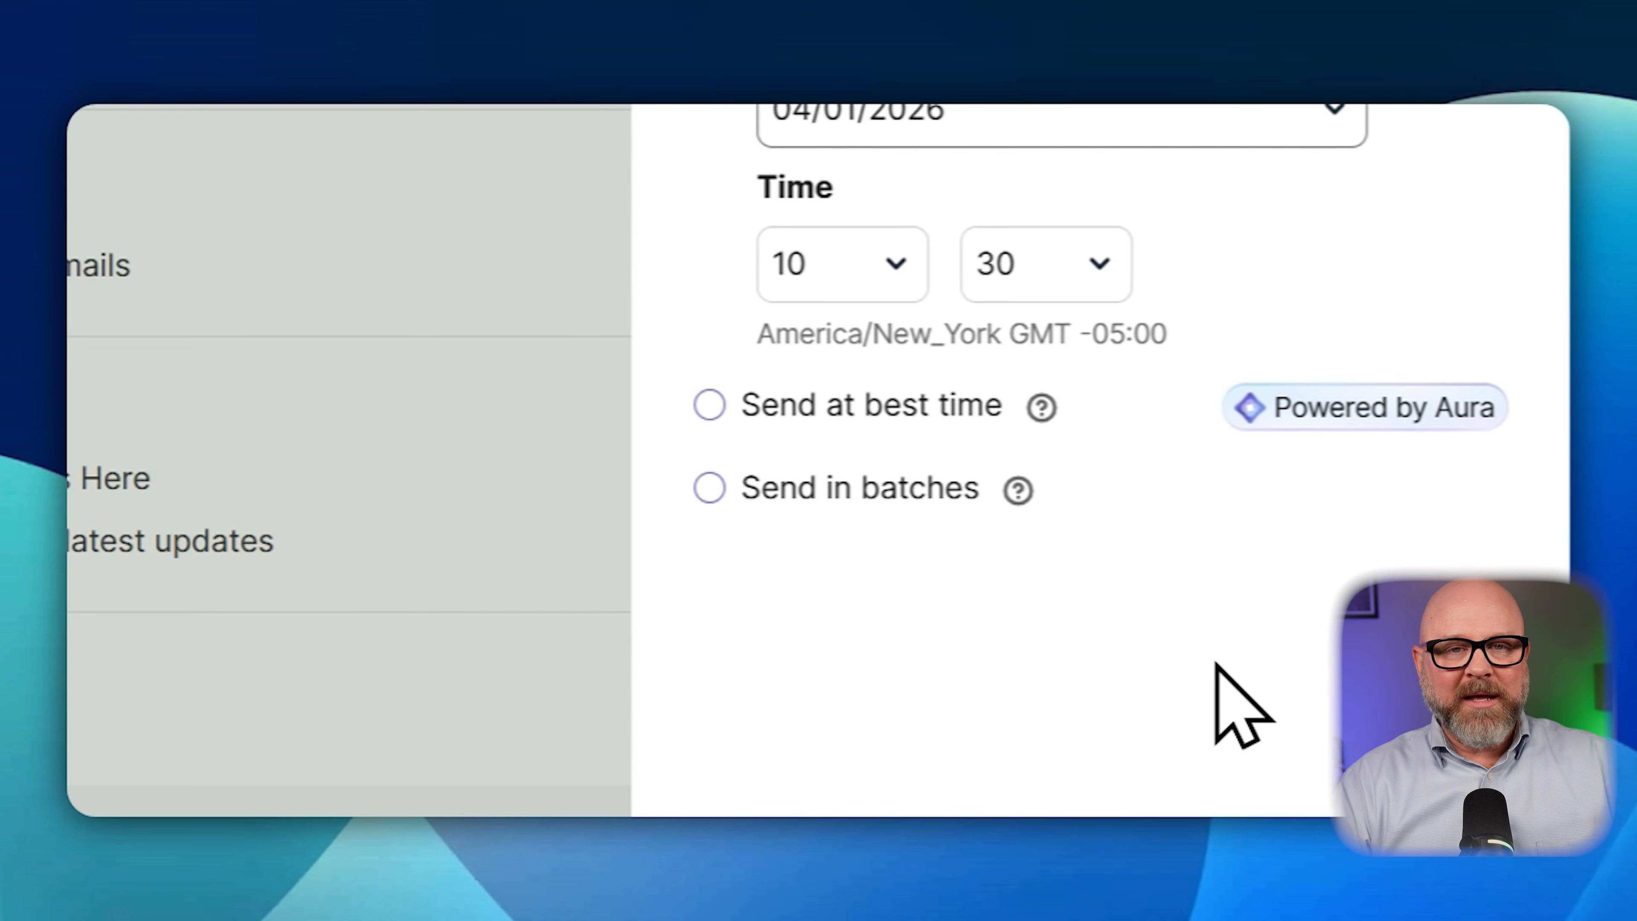
pyautogui.scroll(-3, 1214, 664)
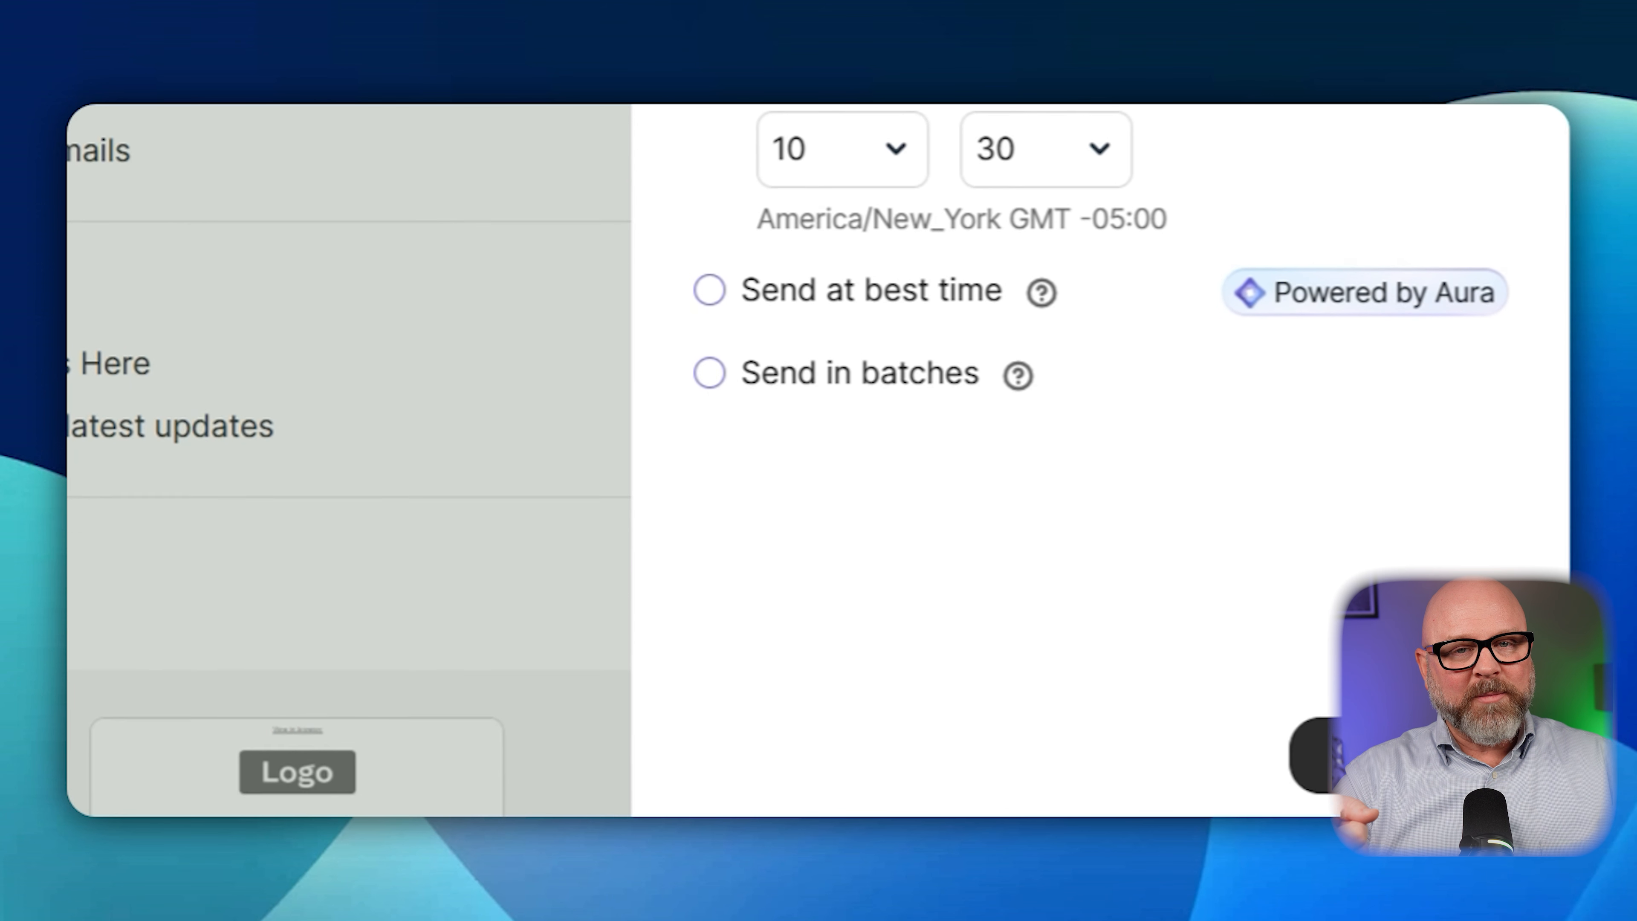